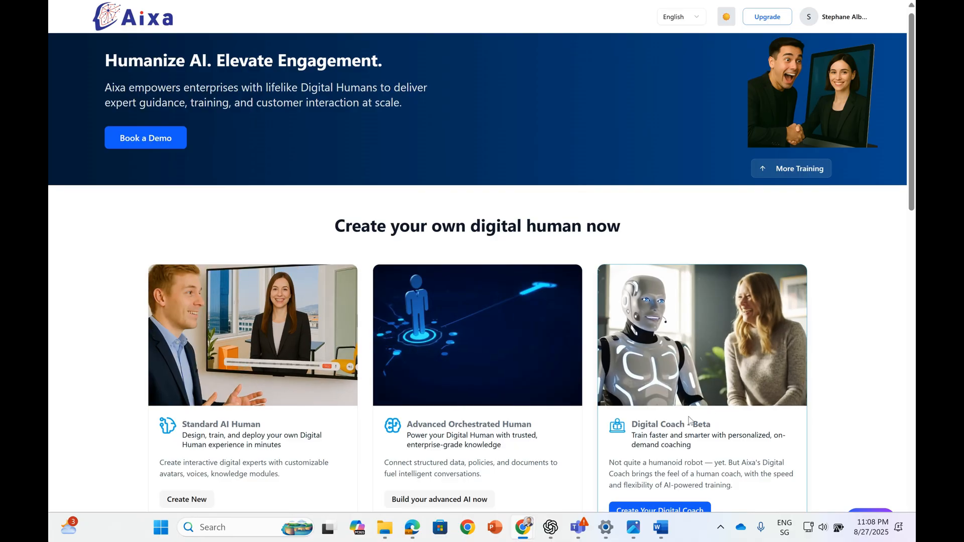
# Create a Digital Coach project named "Aixa View on the Future of Learning" with the avatar name Aixa.
pyautogui.click(713, 364)
pyautogui.click(684, 512)
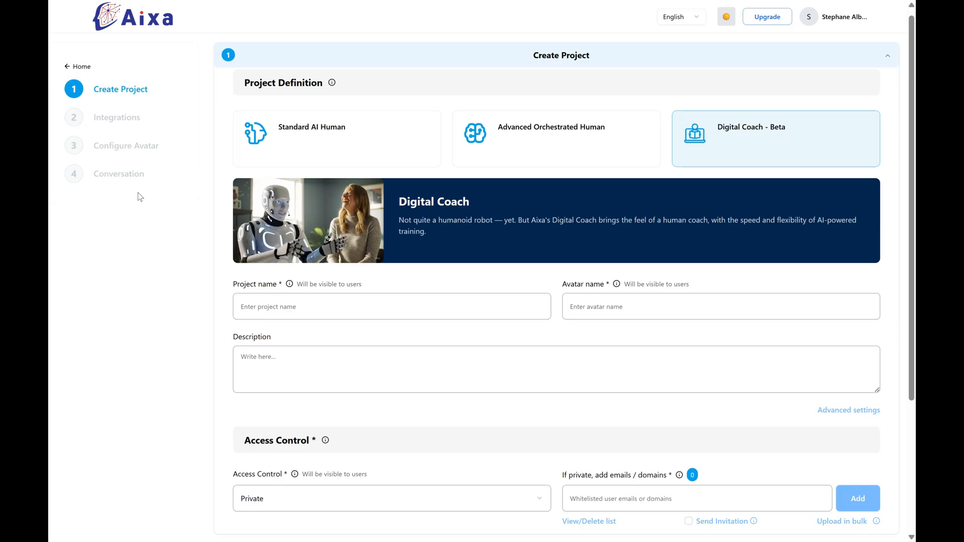
pyautogui.click(262, 310)
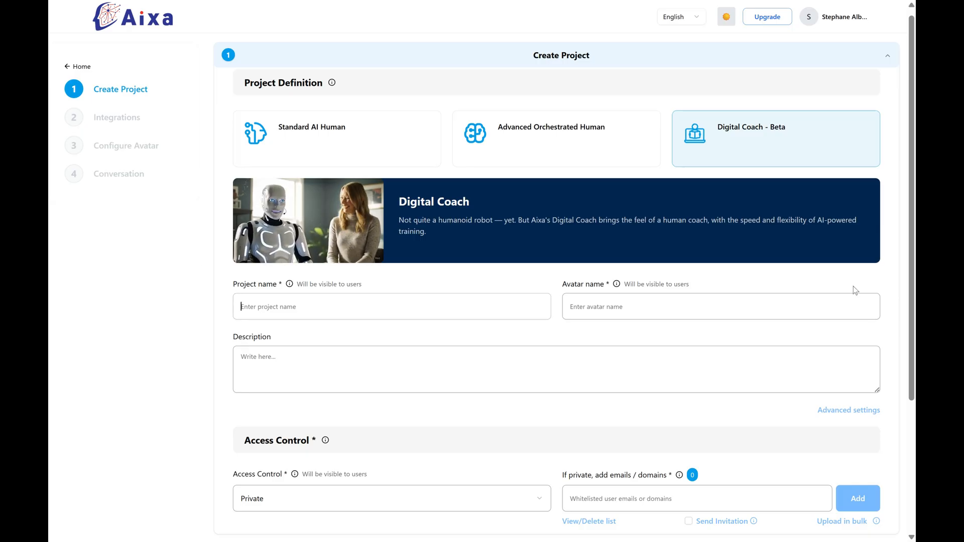
pyautogui.write('Aixa')
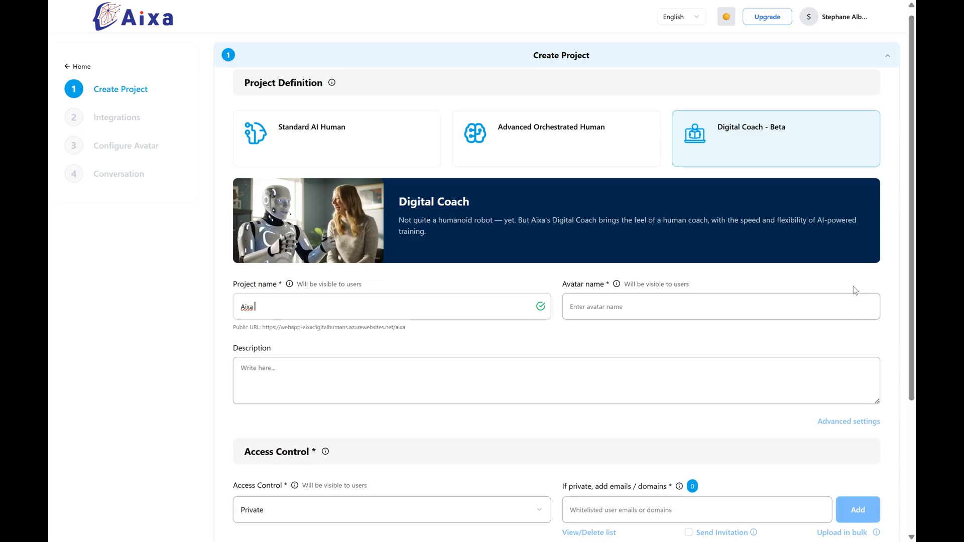
pyautogui.write(' View on the')
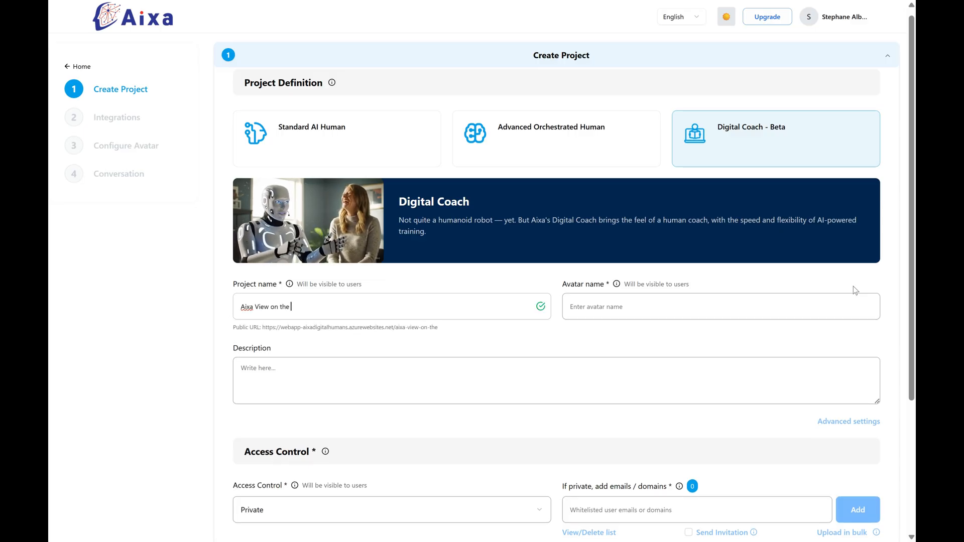
pyautogui.write(' Future of Learning')
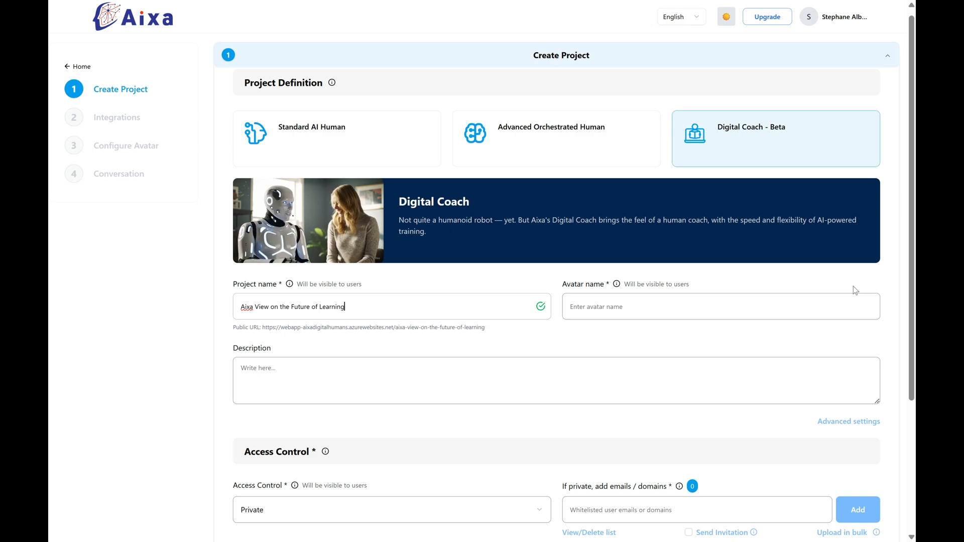
pyautogui.click(618, 307)
pyautogui.write('Aixa')
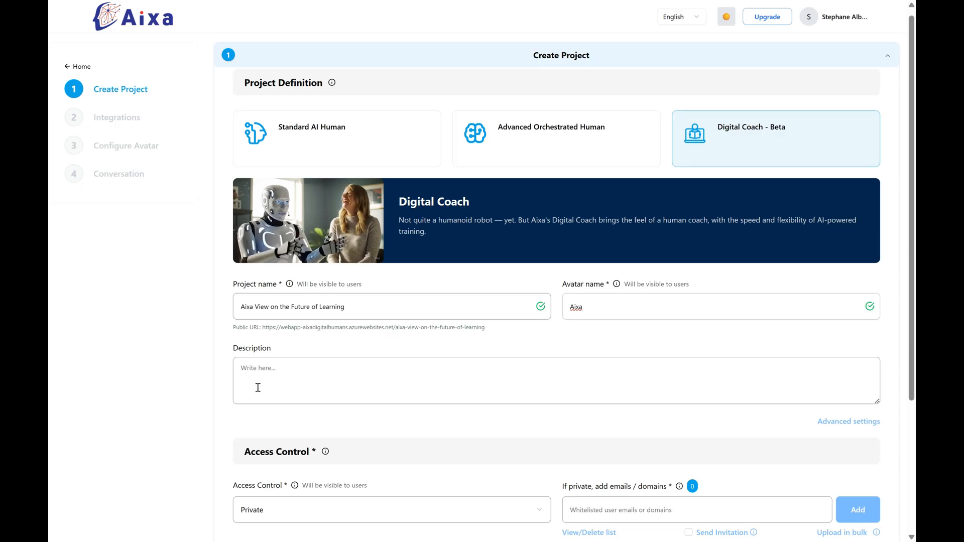
# Set the project's access control to Public with Login and view the explanation of the Send Invitation option.
pyautogui.scroll(-1, 259, 387)
pyautogui.click(314, 314)
pyautogui.scroll(-2, 330, 383)
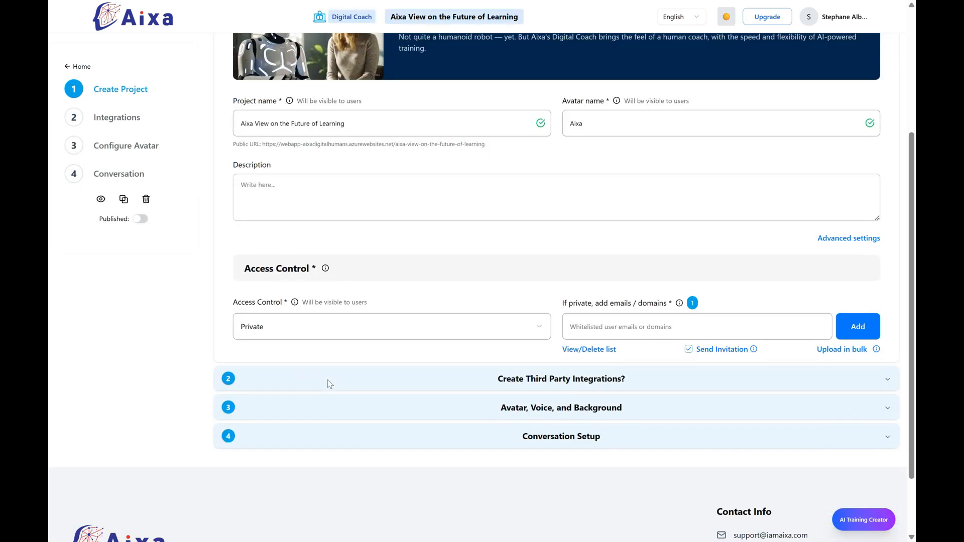
pyautogui.click(498, 321)
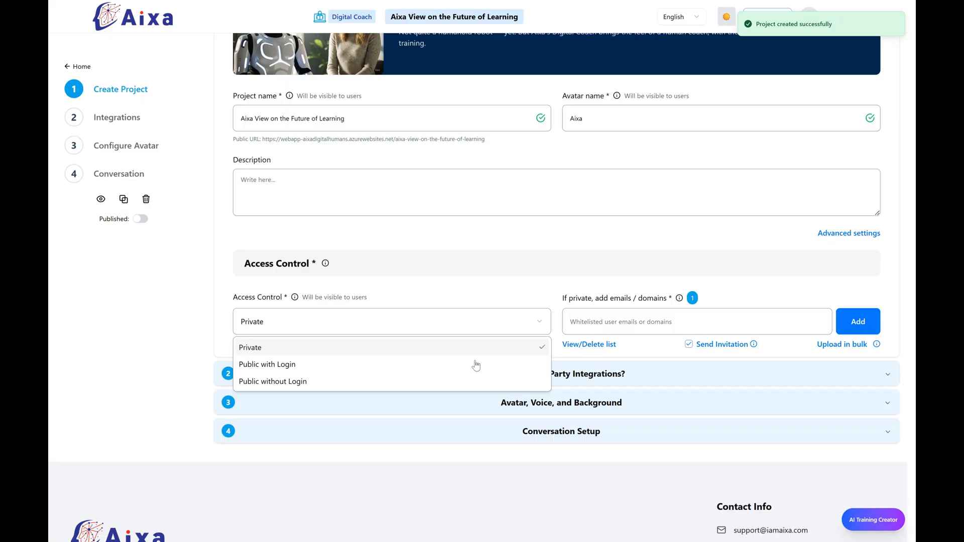
pyautogui.click(445, 366)
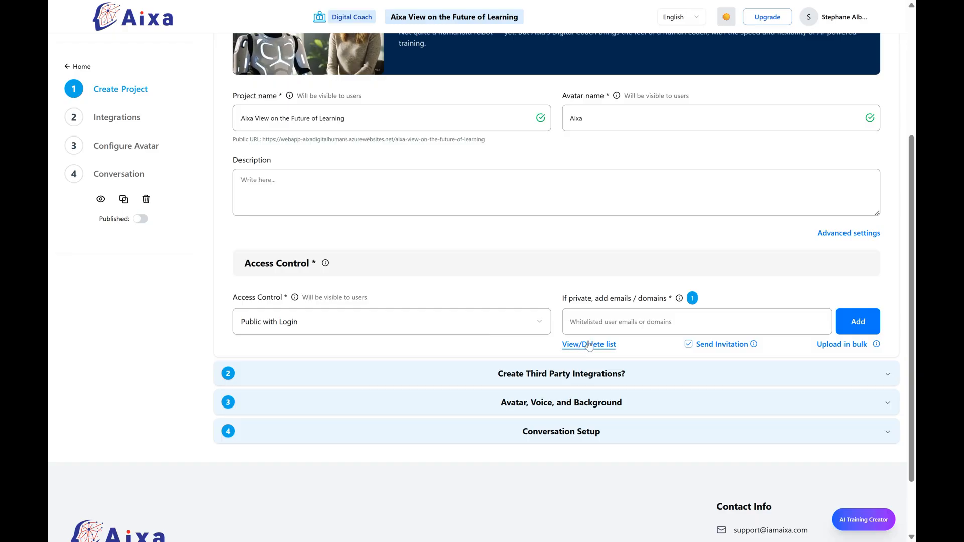
pyautogui.click(617, 317)
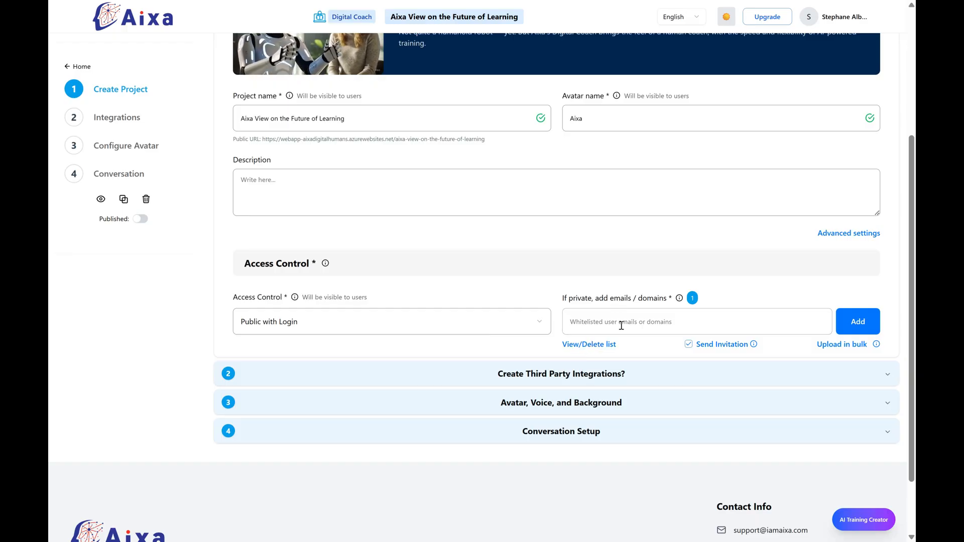
pyautogui.moveTo(759, 348)
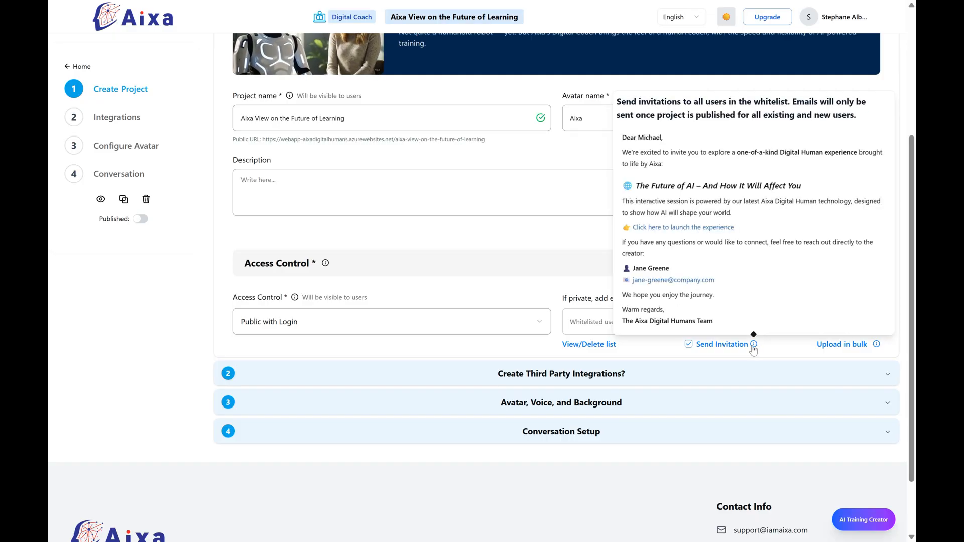
# Review the available avatar, LLM and search integrations in the third-party integrations section.
pyautogui.click(612, 380)
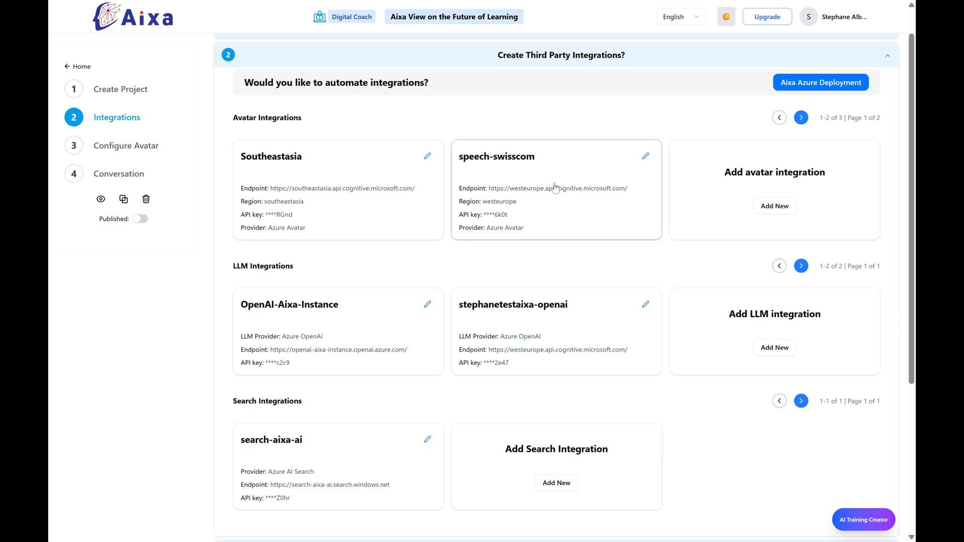
pyautogui.scroll(-3, 457, 270)
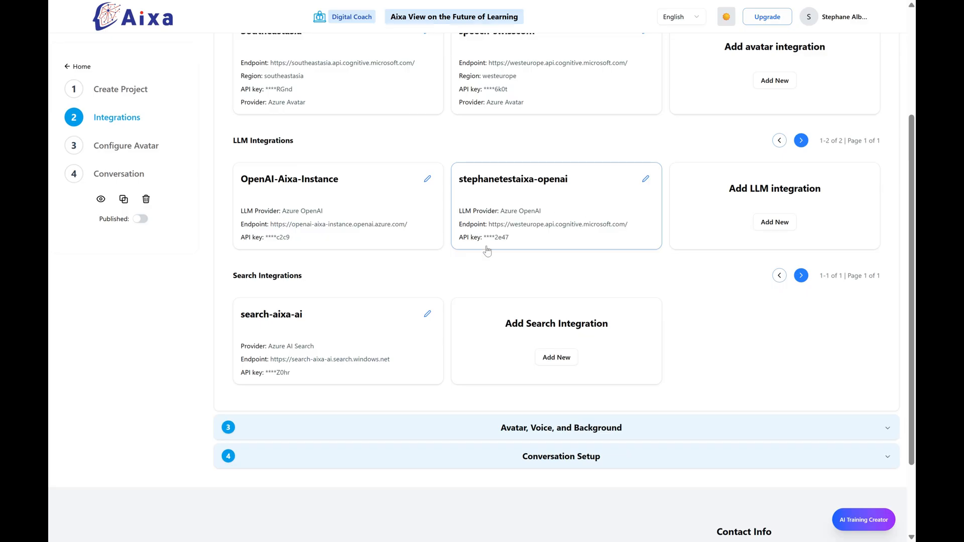
pyautogui.scroll(-1, 371, 241)
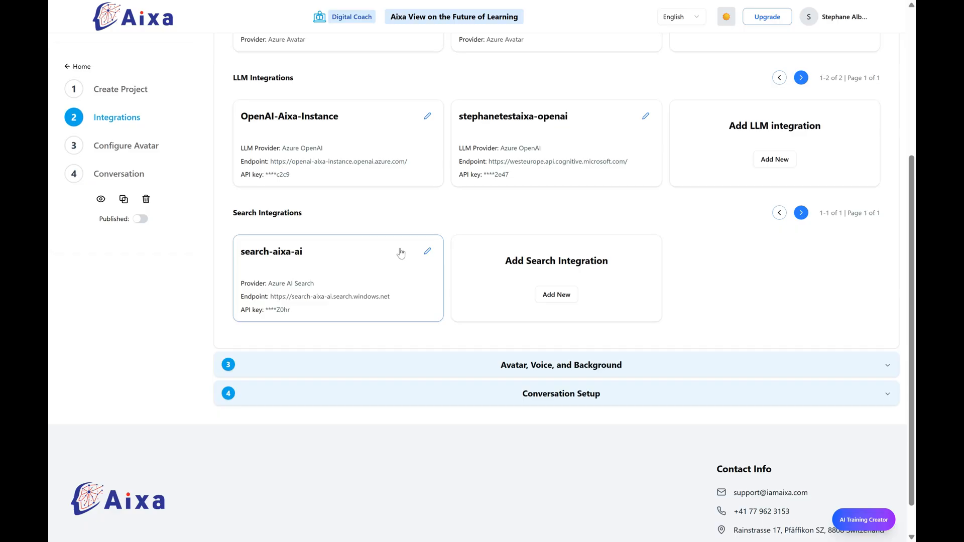
# Open the avatar, voice and background setup and choose the bright office with desk and city-view windows as background.
pyautogui.click(515, 372)
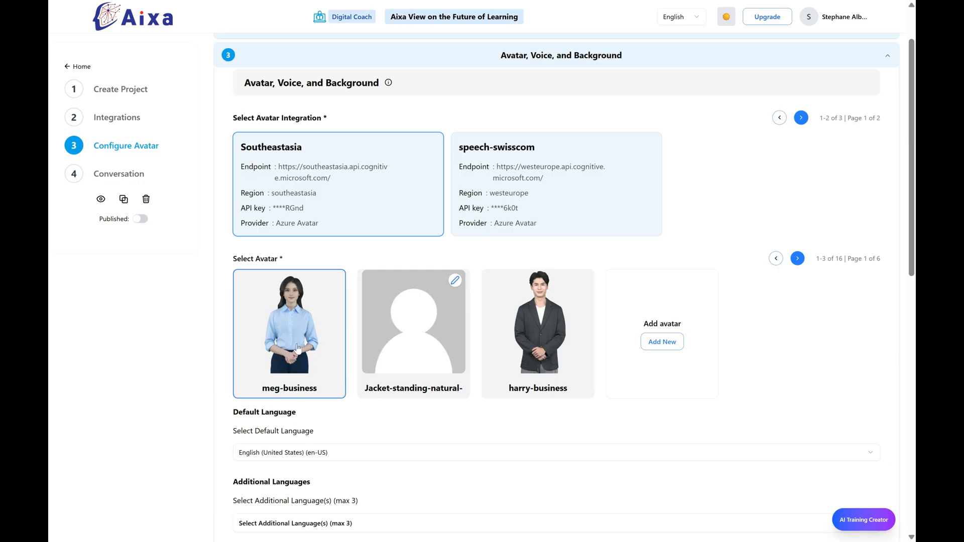
pyautogui.scroll(-1, 302, 344)
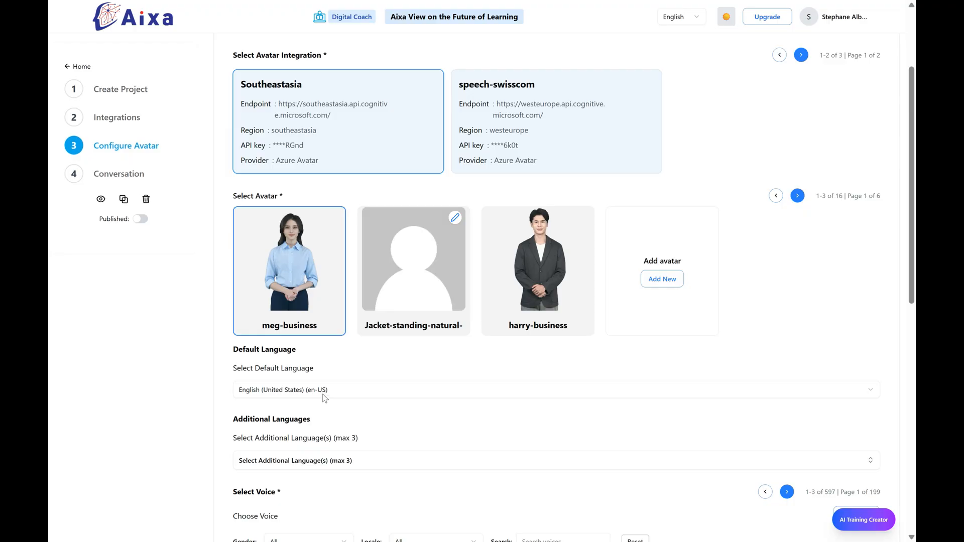
pyautogui.scroll(-2, 324, 409)
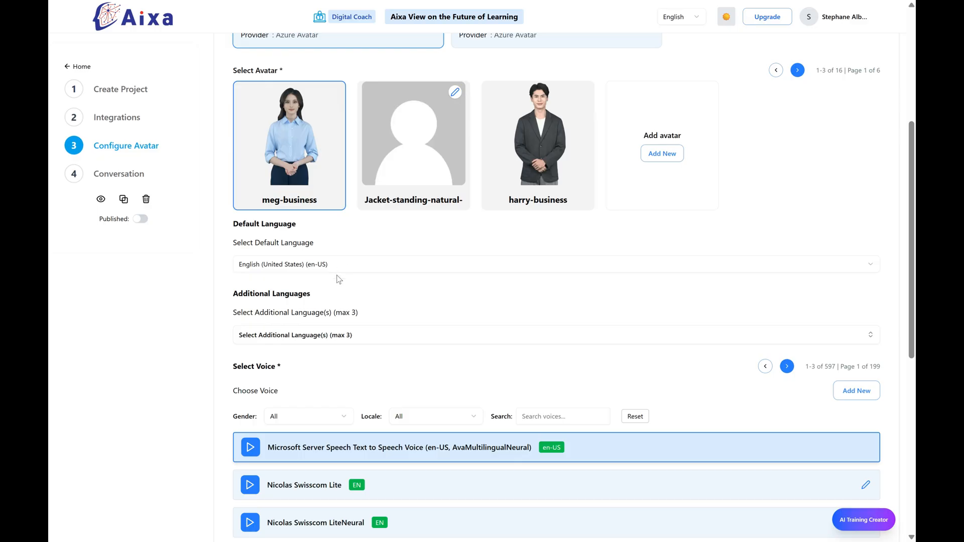
pyautogui.scroll(-1, 339, 373)
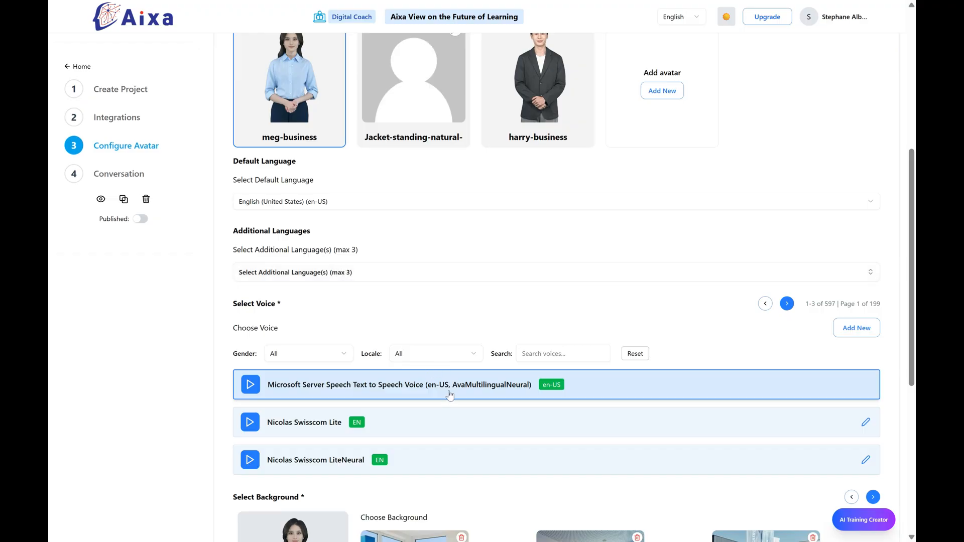
pyautogui.scroll(-6, 393, 325)
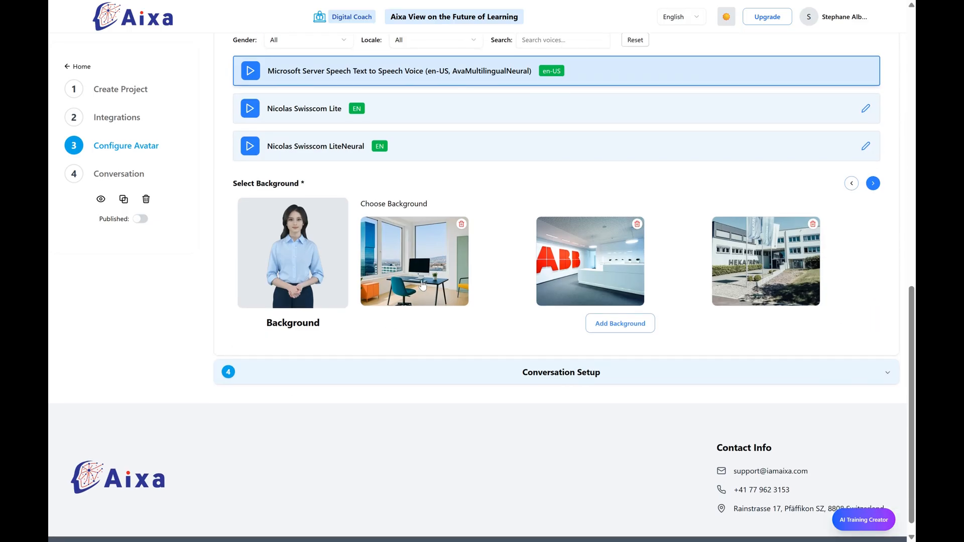
pyautogui.click(423, 284)
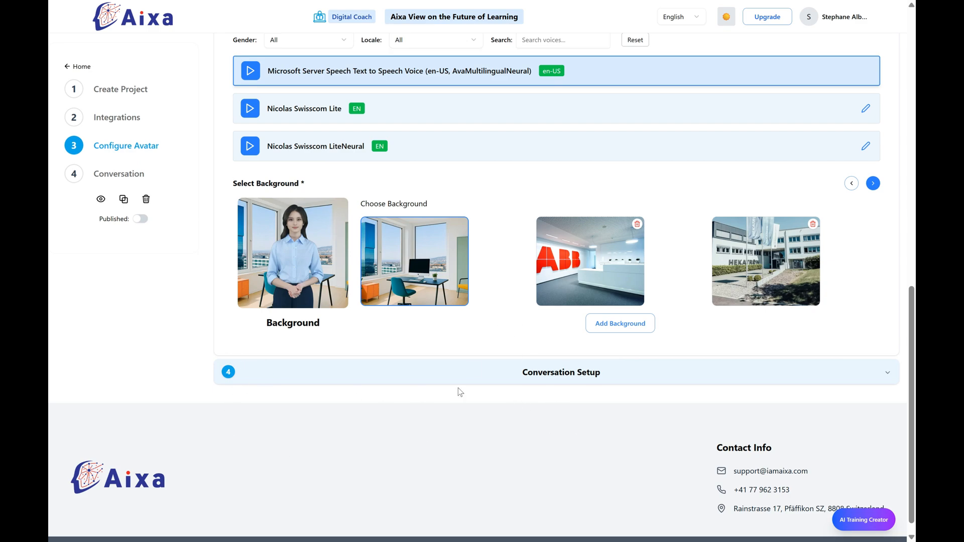
# In the conversation setup, try to add the Word file Training summary, WEF_Future_of_Jobs_Report_2025 and the white paper ending in "3" to the Default QnA LLM's files.
pyautogui.click(523, 377)
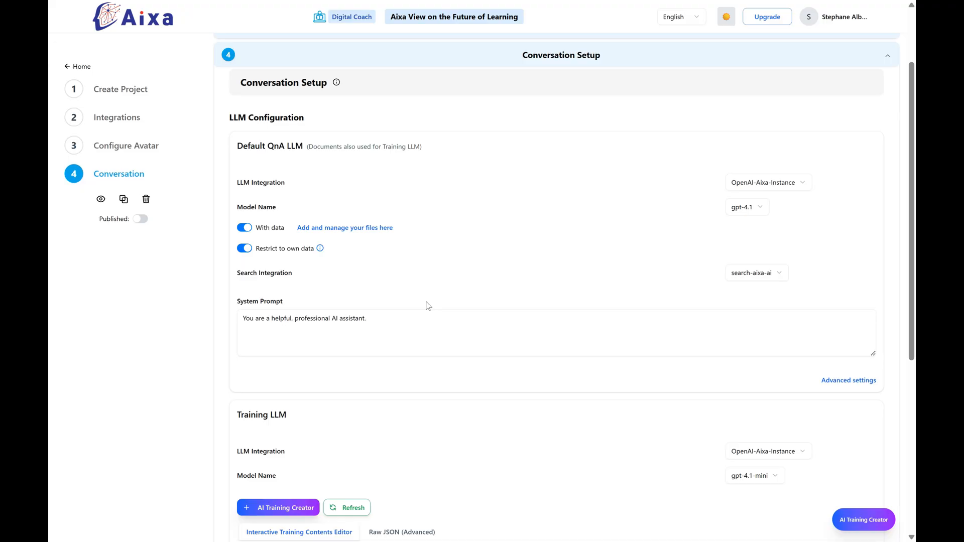
pyautogui.click(371, 228)
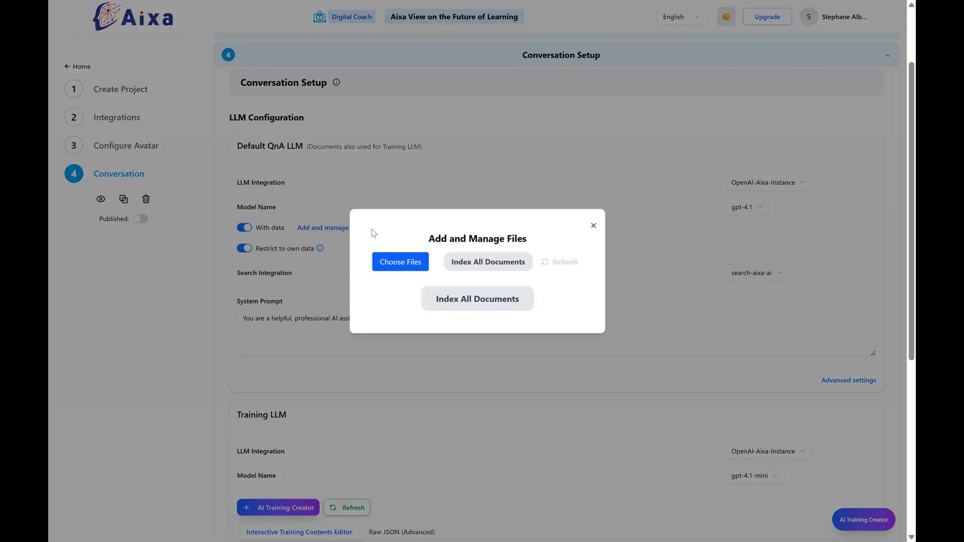
pyautogui.click(396, 262)
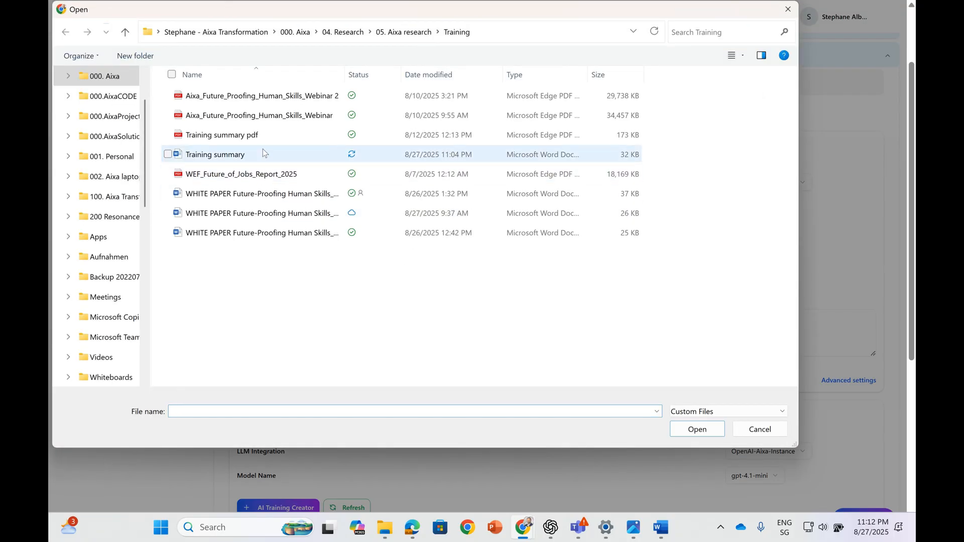
pyautogui.click(229, 160)
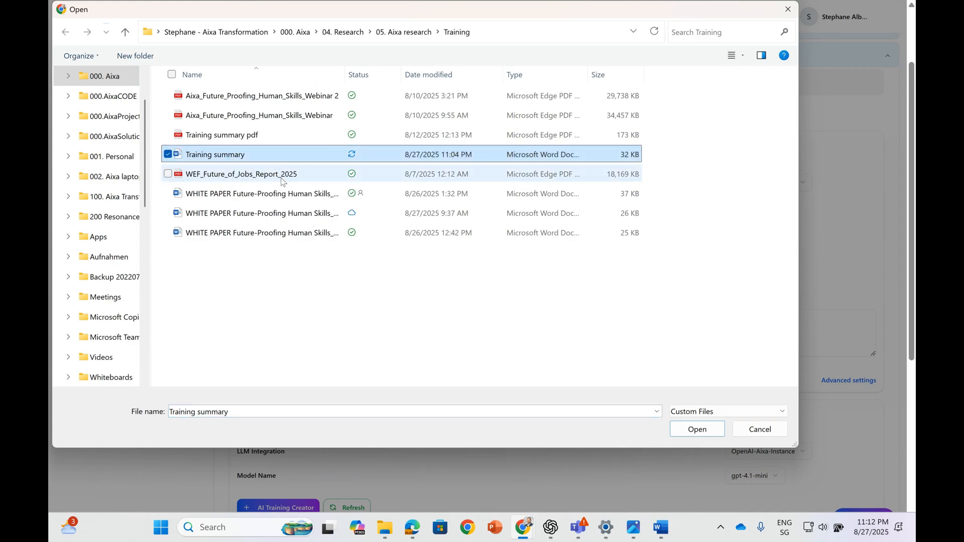
pyautogui.keyDown('ctrl'); pyautogui.click(248, 176); pyautogui.keyUp('ctrl')
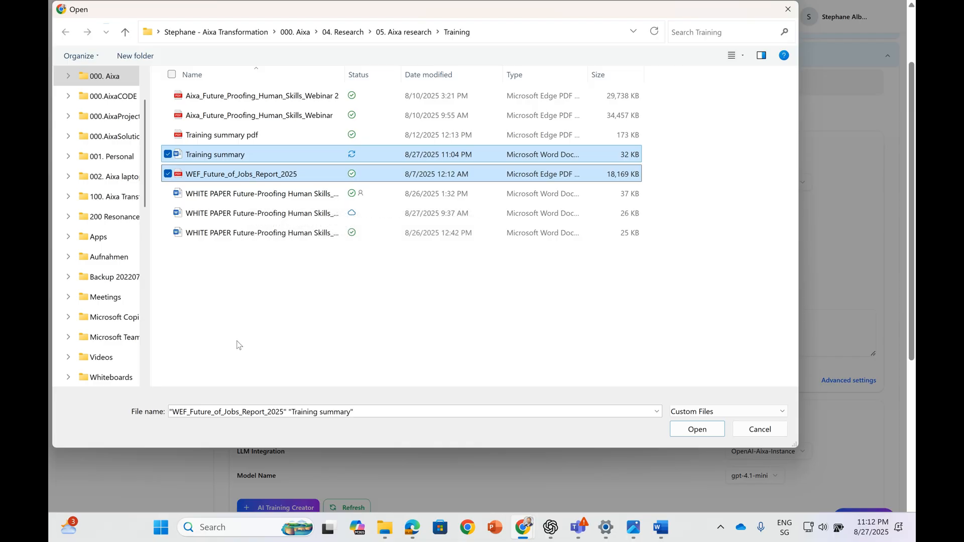
pyautogui.keyDown('ctrl'); pyautogui.click(271, 212); pyautogui.keyUp('ctrl')
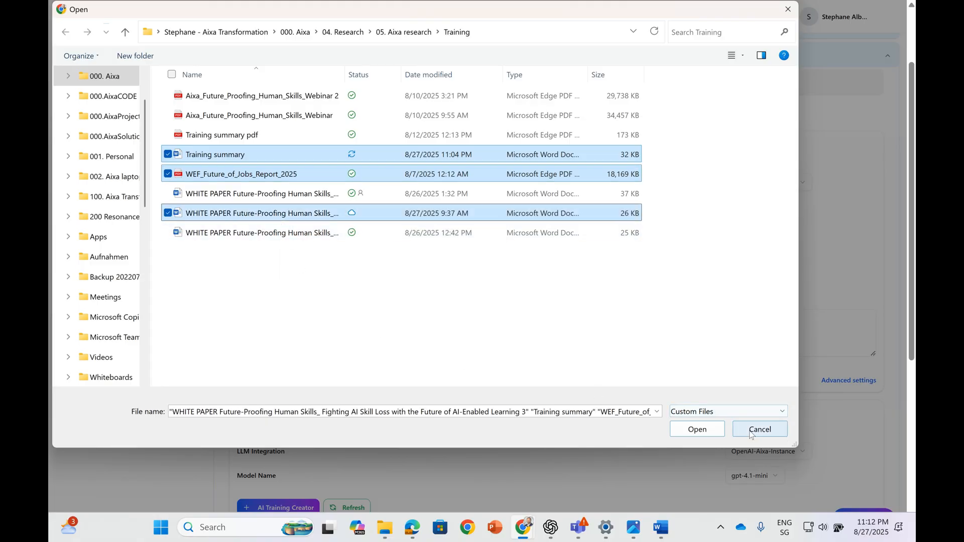
pyautogui.click(679, 431)
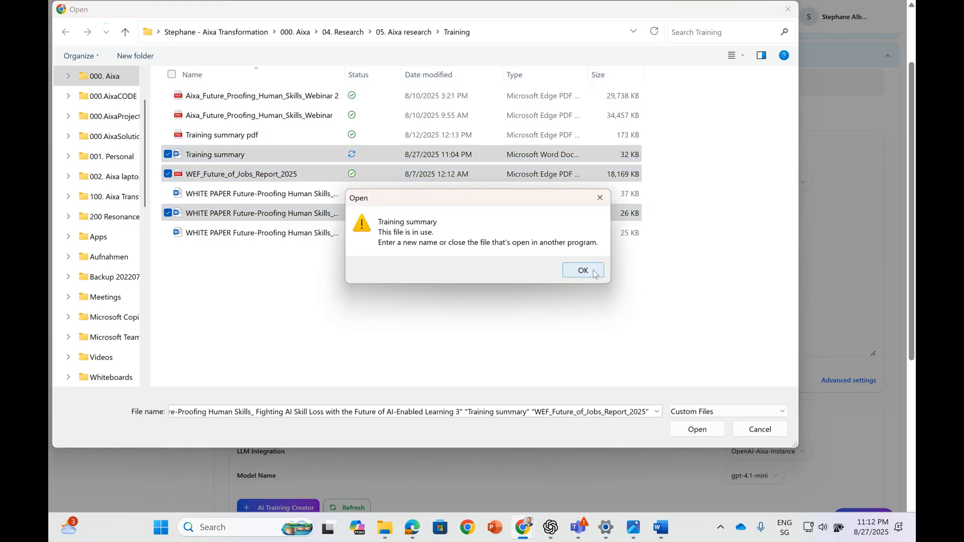
pyautogui.click(584, 270)
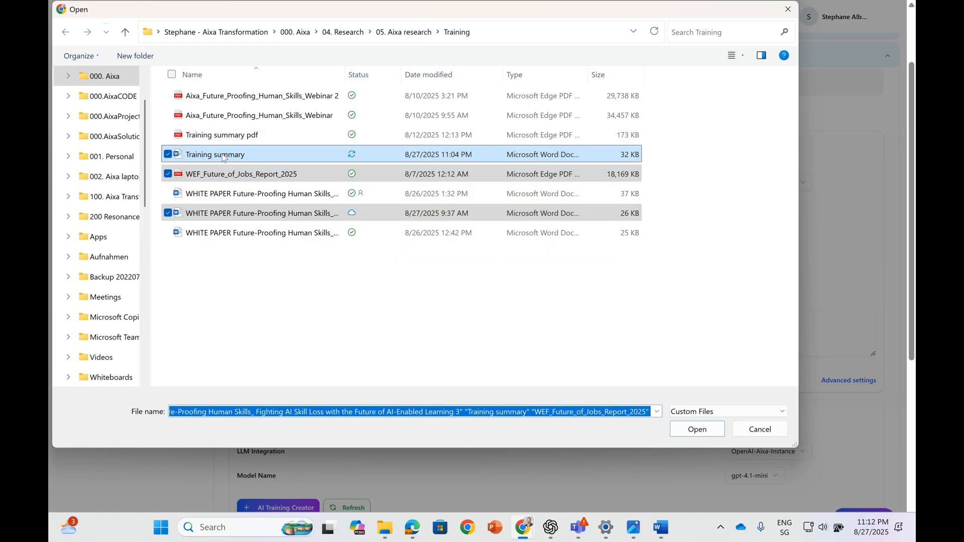
# Swap the Training summary Word file for Training summary pdf in the file selection and upload the three selected files.
pyautogui.keyDown('ctrl'); pyautogui.click(234, 146); pyautogui.keyUp('ctrl')
pyautogui.keyDown('ctrl'); pyautogui.click(234, 136); pyautogui.keyUp('ctrl')
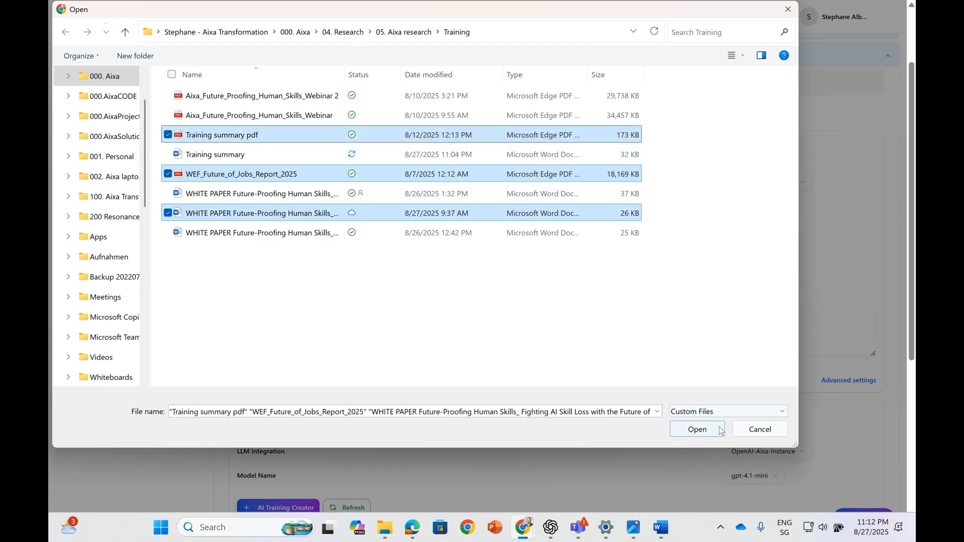
pyautogui.click(697, 430)
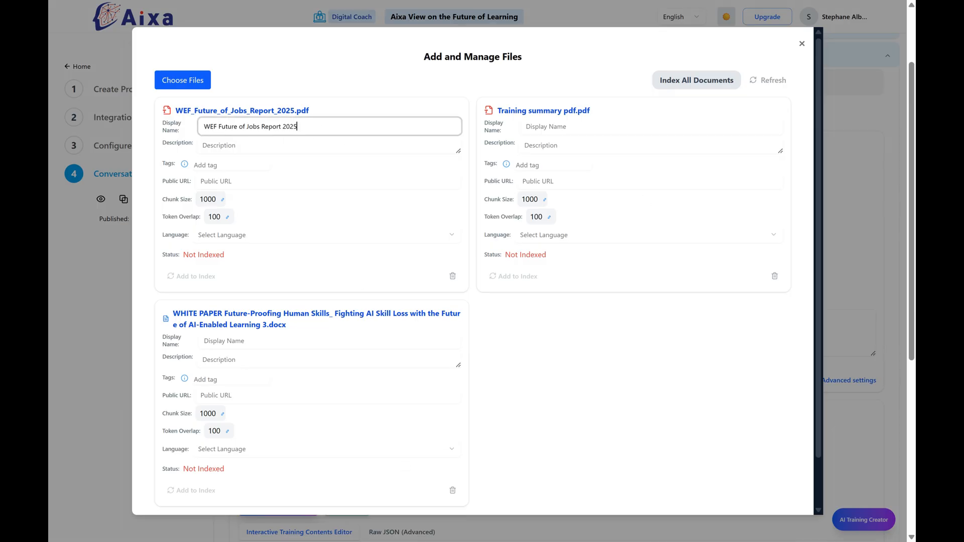
pyautogui.press('Return')
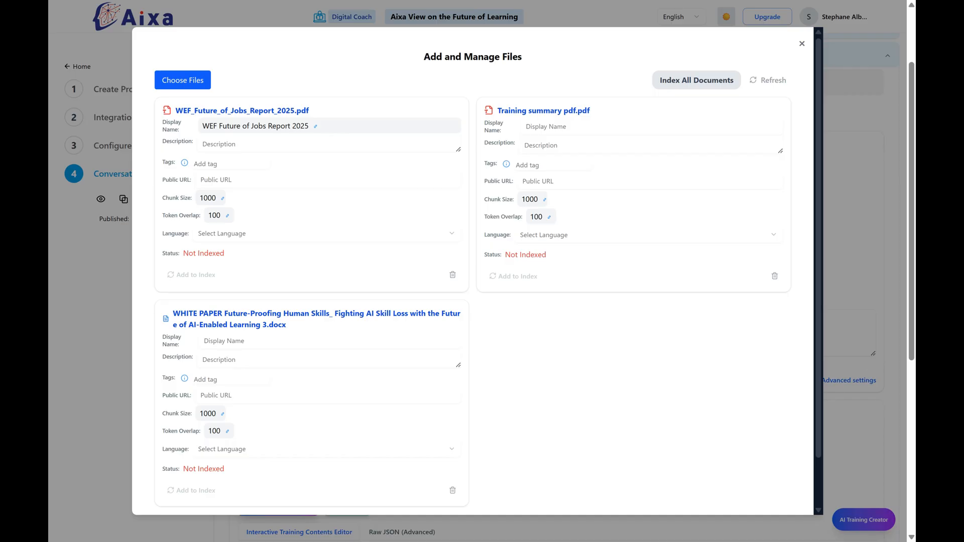
pyautogui.click(227, 180)
pyautogui.write('https://reports.weforum.org/docs/WEF_Future_of_Jobs_Report_2025.pdf')
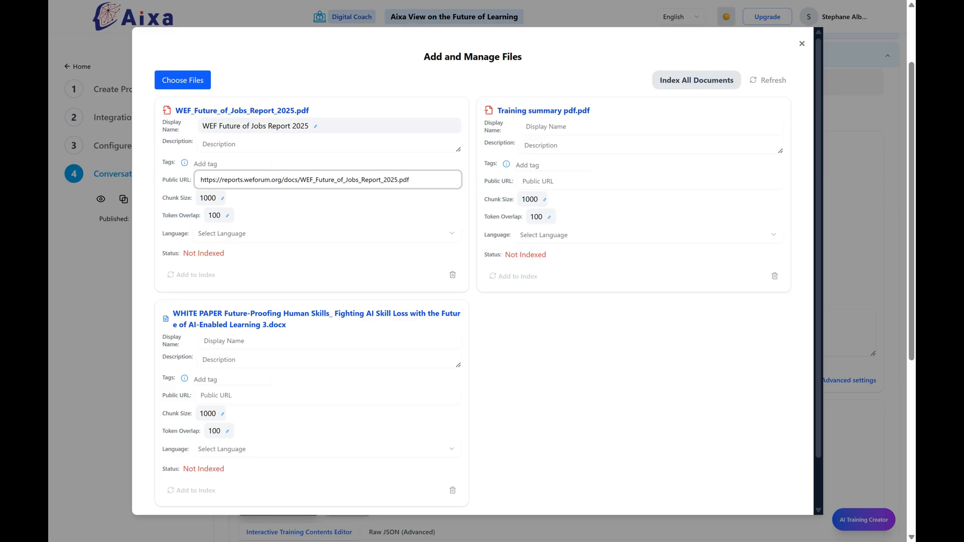
pyautogui.click(250, 234)
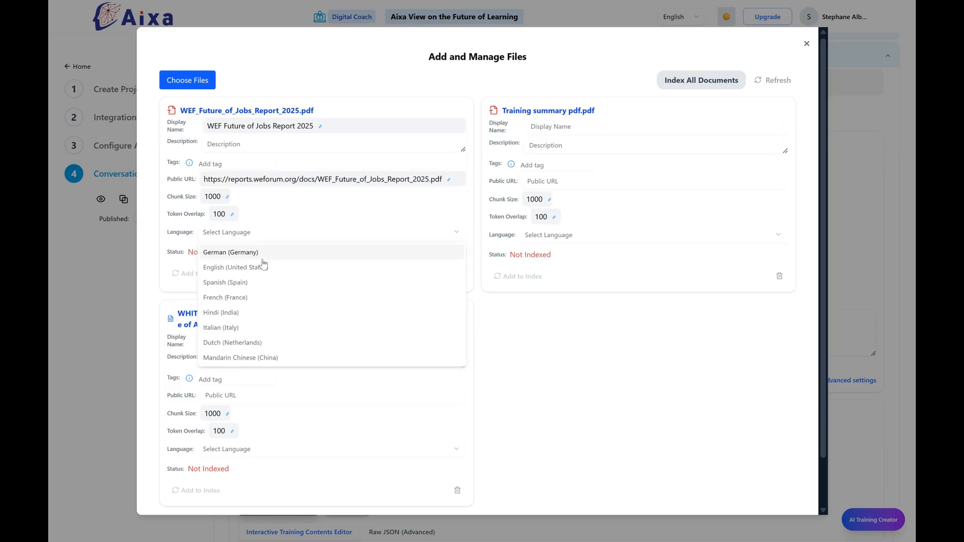
pyautogui.click(263, 266)
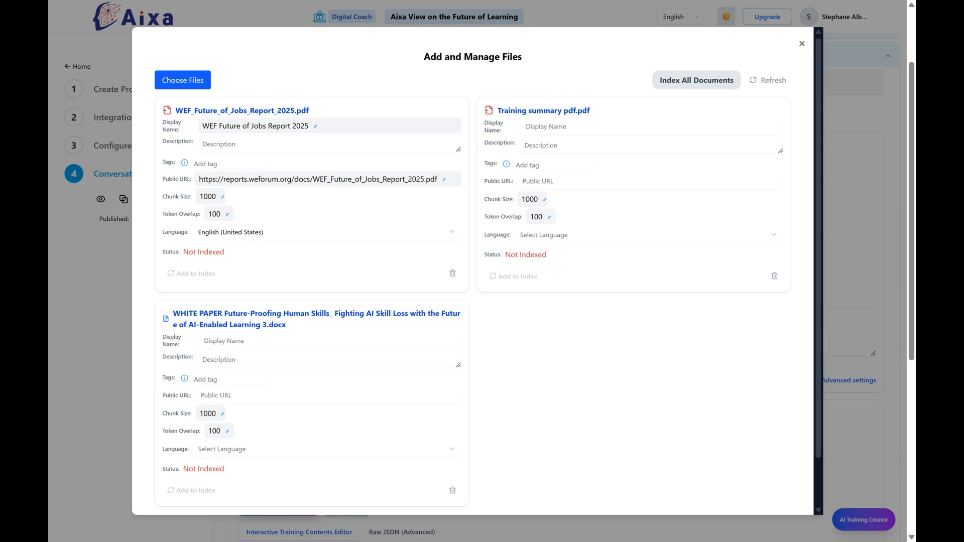
pyautogui.click(540, 182)
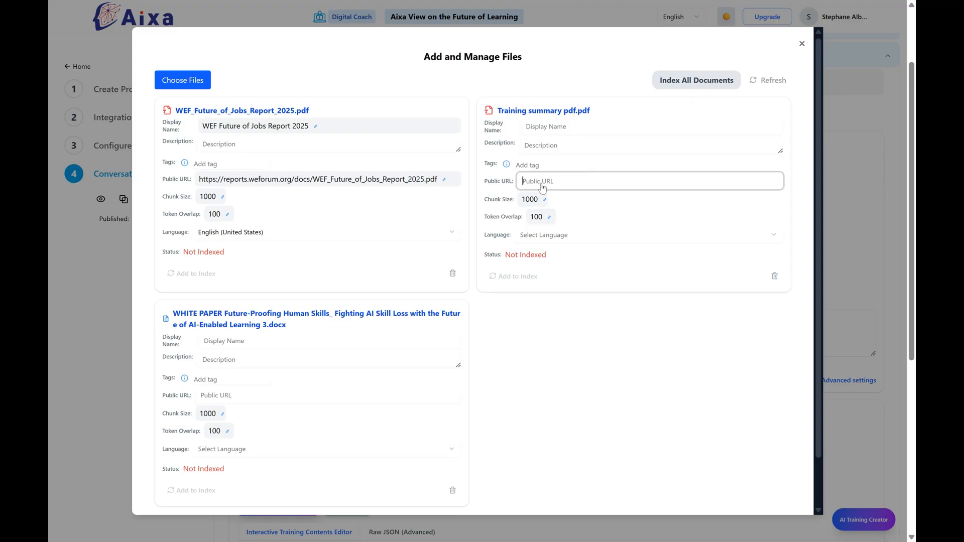
pyautogui.write('https://prezi.com/view/ME66hl6zEVQ4Dk3WBQXl/')
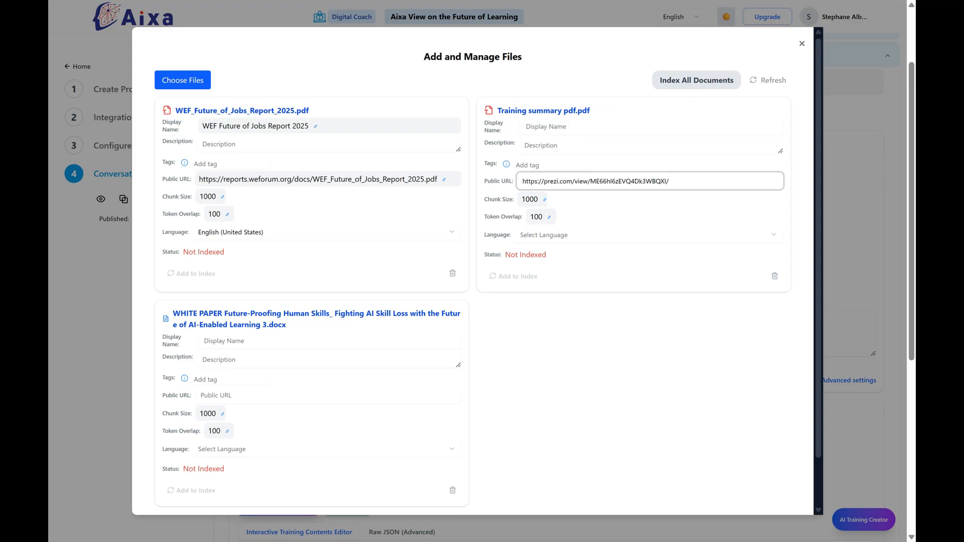
pyautogui.press('Return')
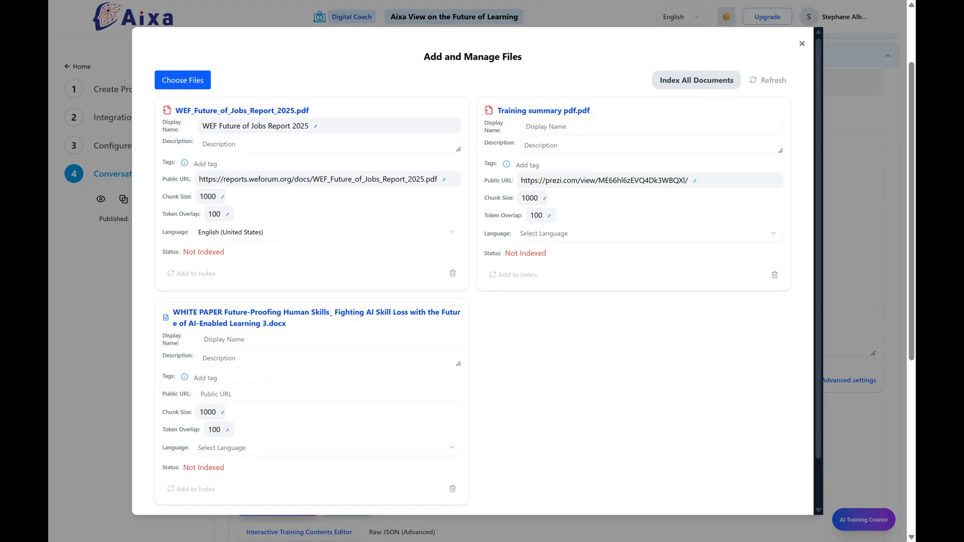
pyautogui.click(545, 132)
pyautogui.write('Aixa on Future Proofing Human Skills')
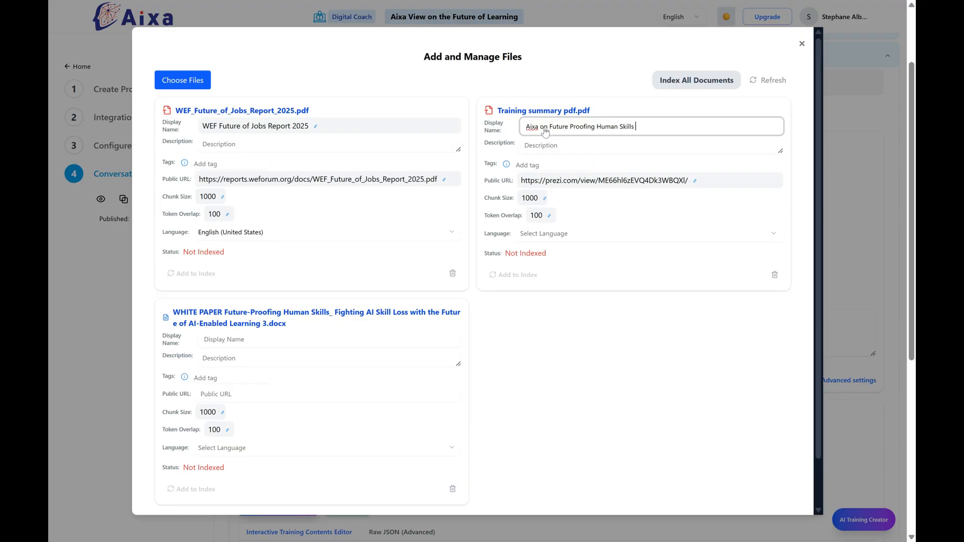
pyautogui.click(545, 236)
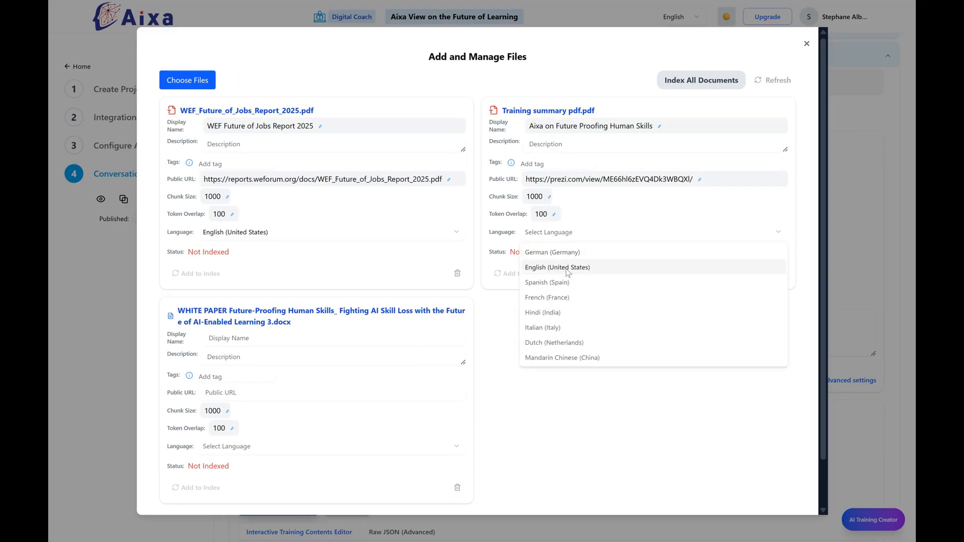
pyautogui.click(568, 268)
pyautogui.click(229, 343)
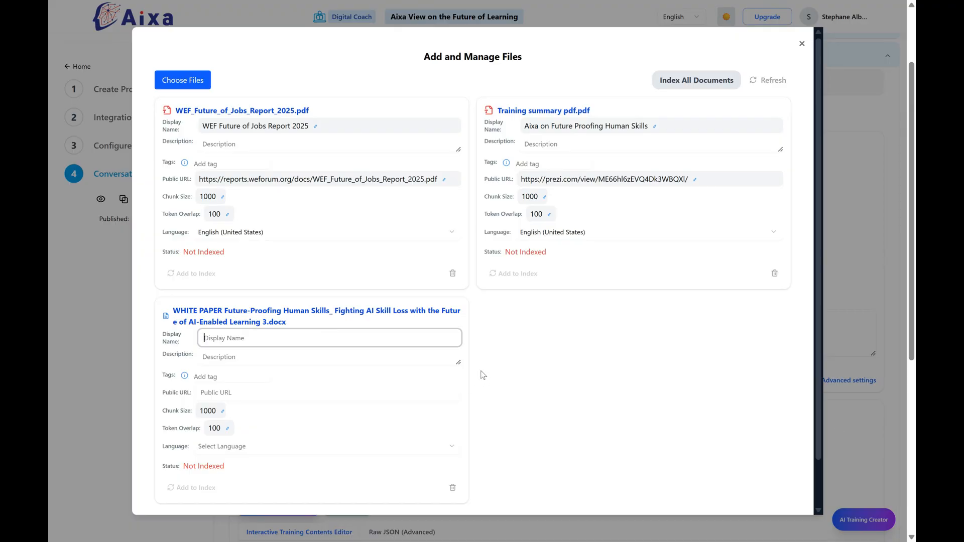
pyautogui.write('Aixa White Paper on Future Proofing Human S')
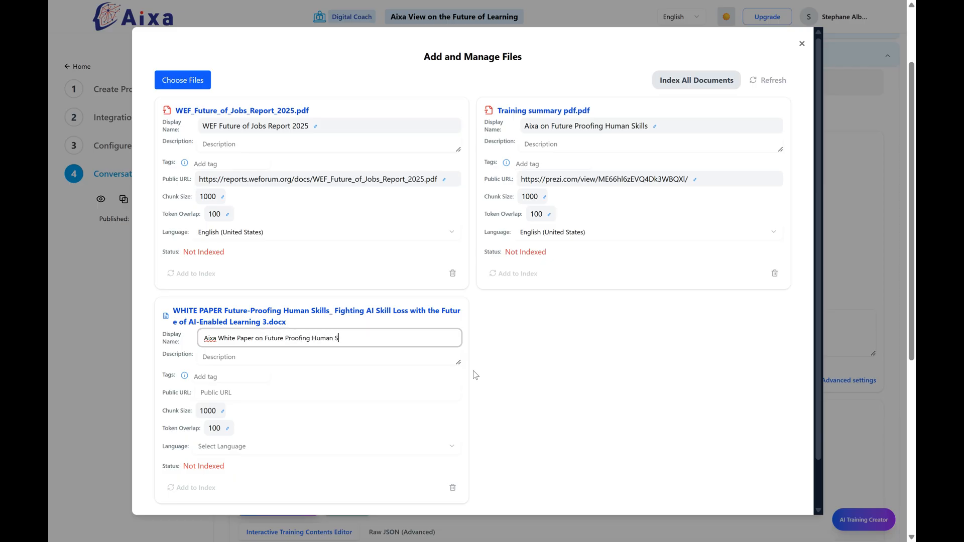
pyautogui.write('kills')
pyautogui.click(214, 398)
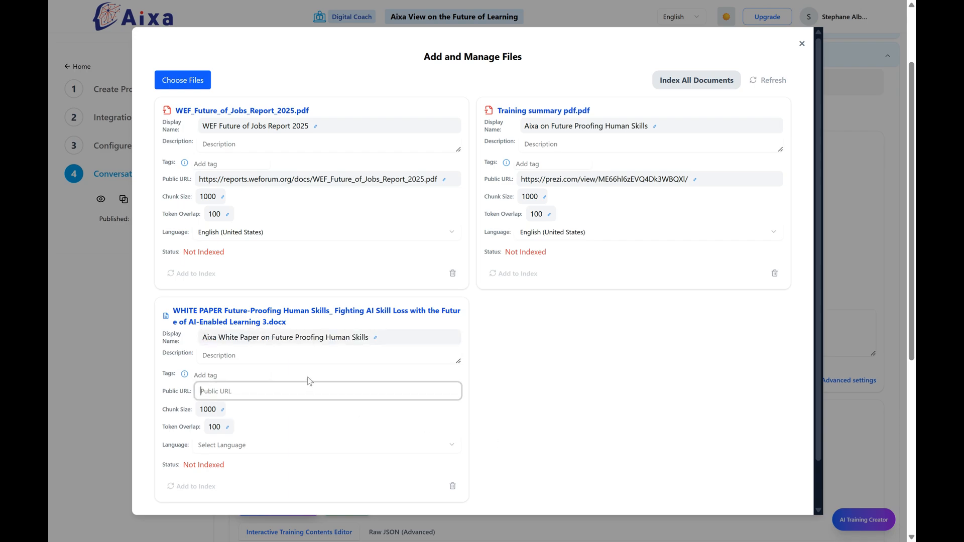
pyautogui.write('https://iamaixa.com')
pyautogui.click(266, 446)
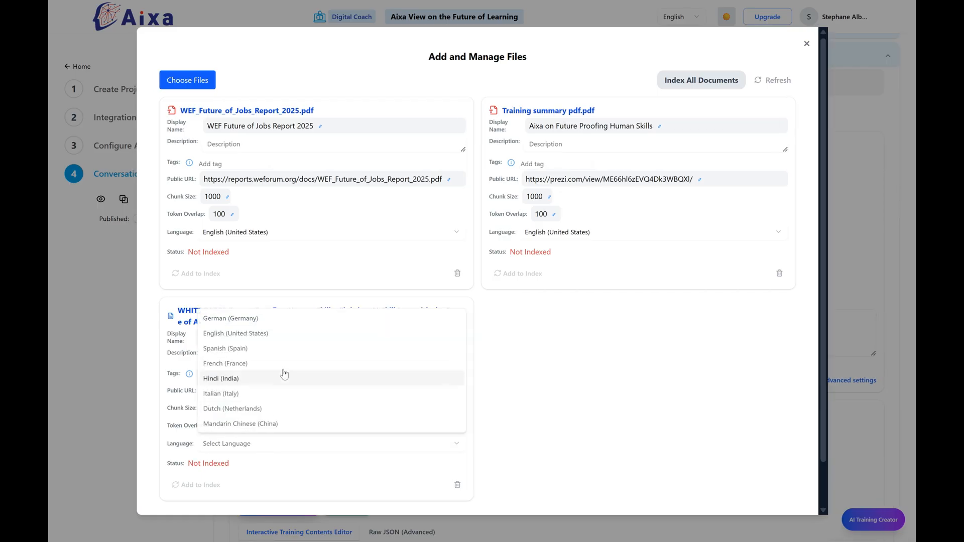
pyautogui.click(275, 337)
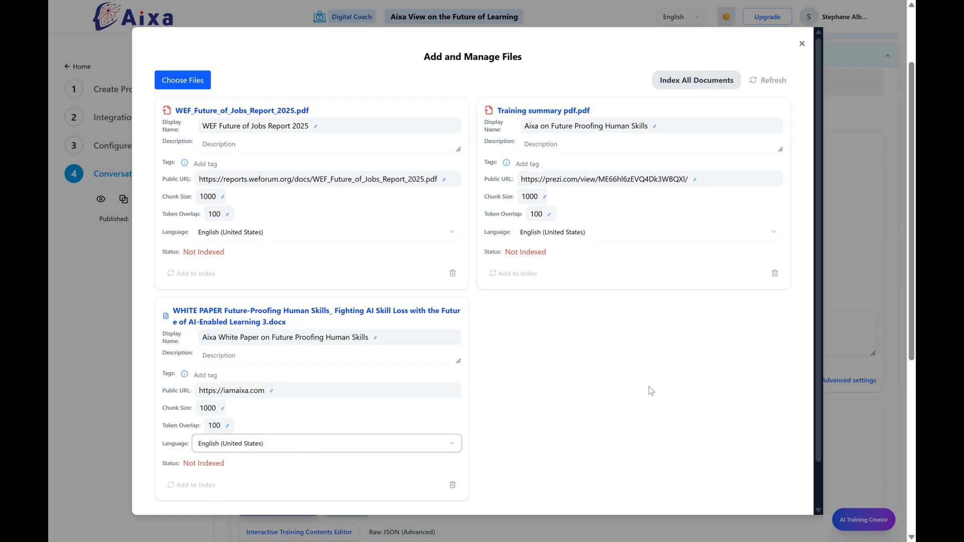
# Index all uploaded documents and close the file manager.
pyautogui.click(702, 83)
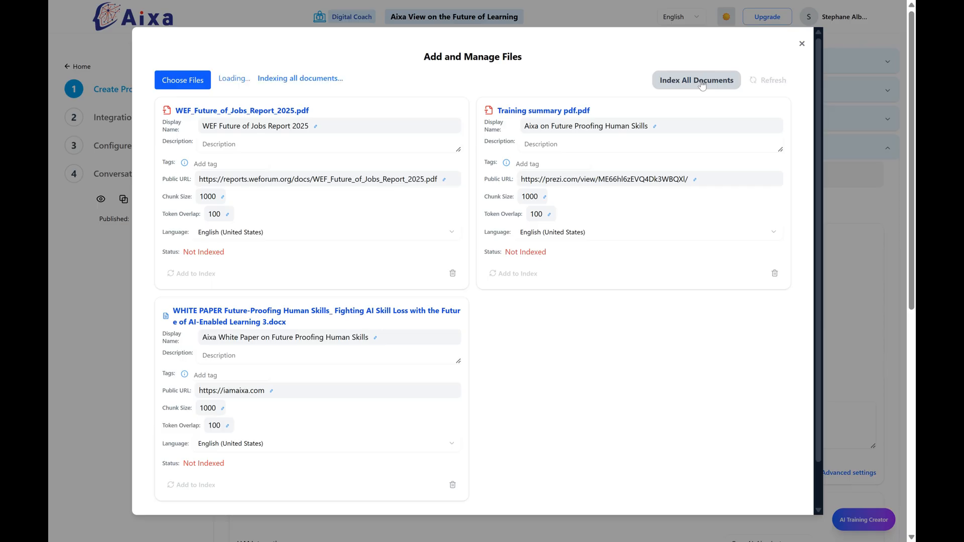
pyautogui.click(802, 45)
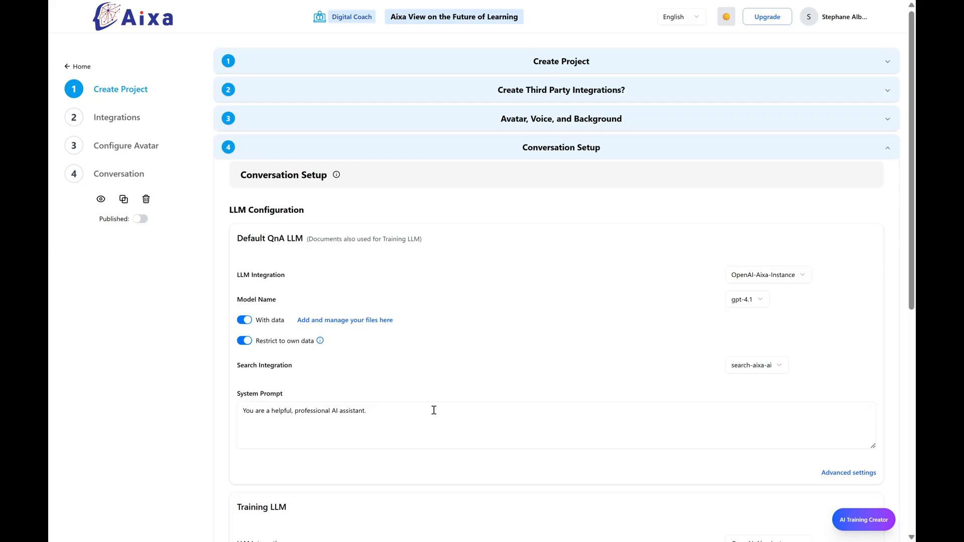
# Launch the AI Training Creator for the Training LLM, start a text chat with it and enlarge its window to full size.
pyautogui.scroll(-4, 388, 416)
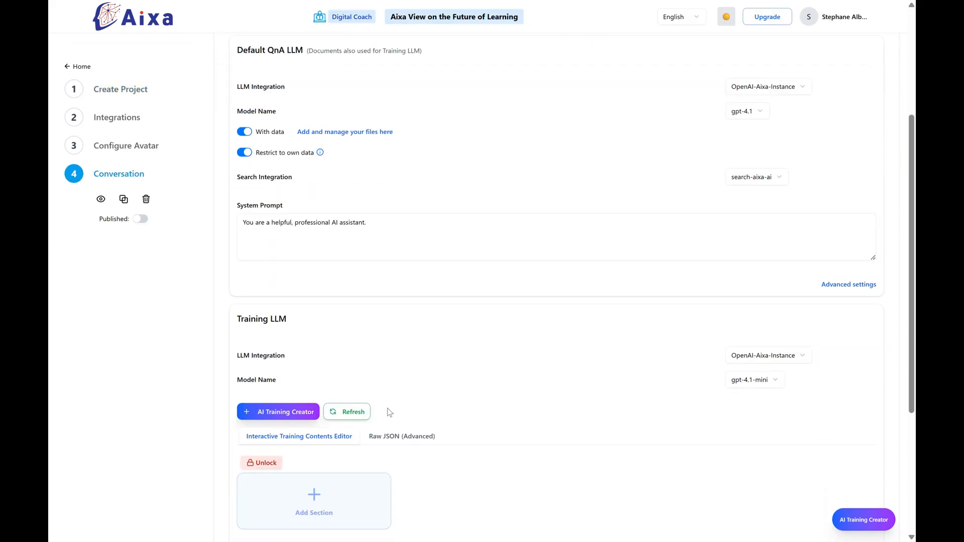
pyautogui.scroll(-3, 388, 406)
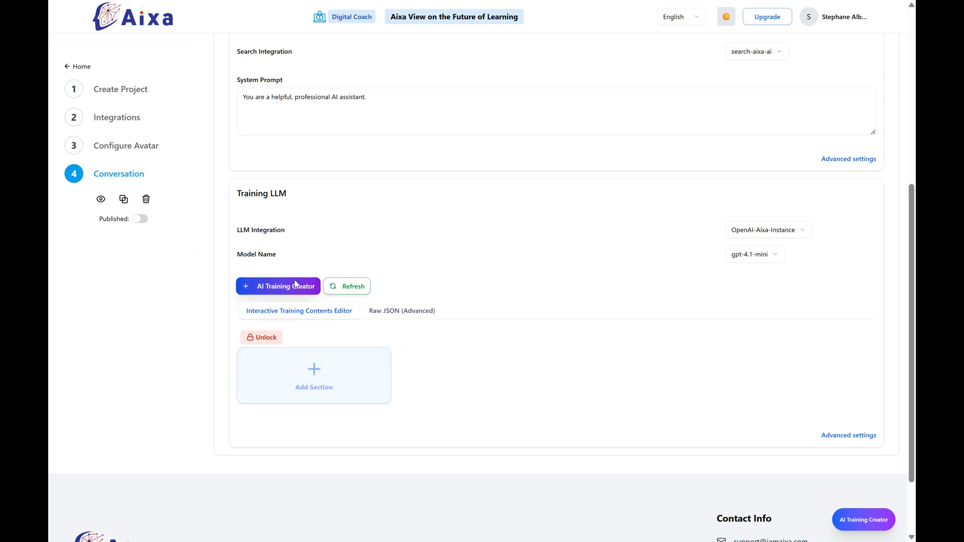
pyautogui.click(296, 290)
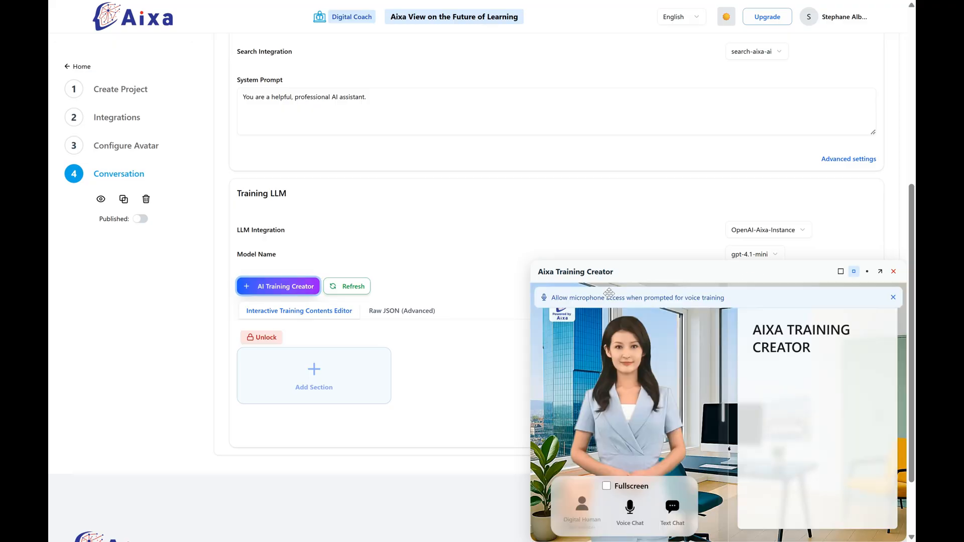
pyautogui.scroll(-2, 612, 291)
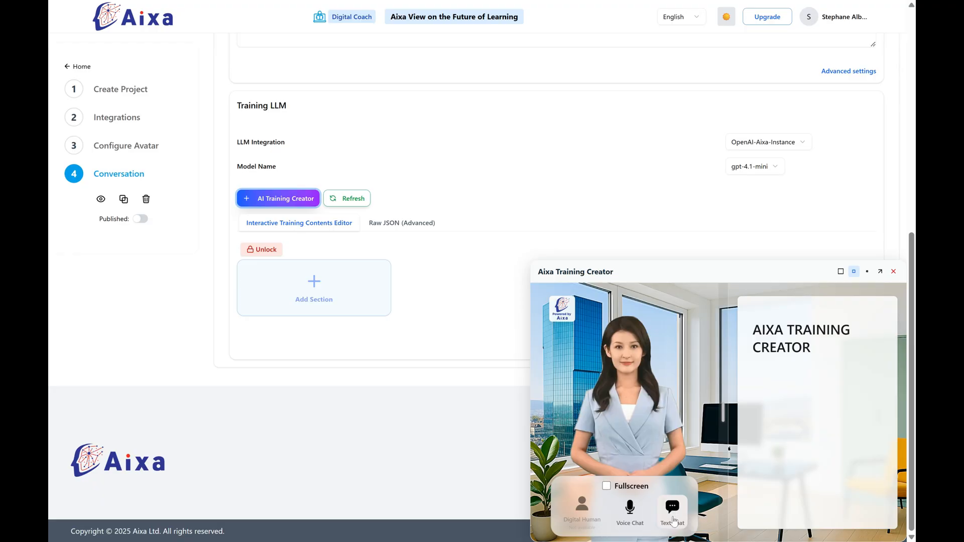
pyautogui.click(673, 508)
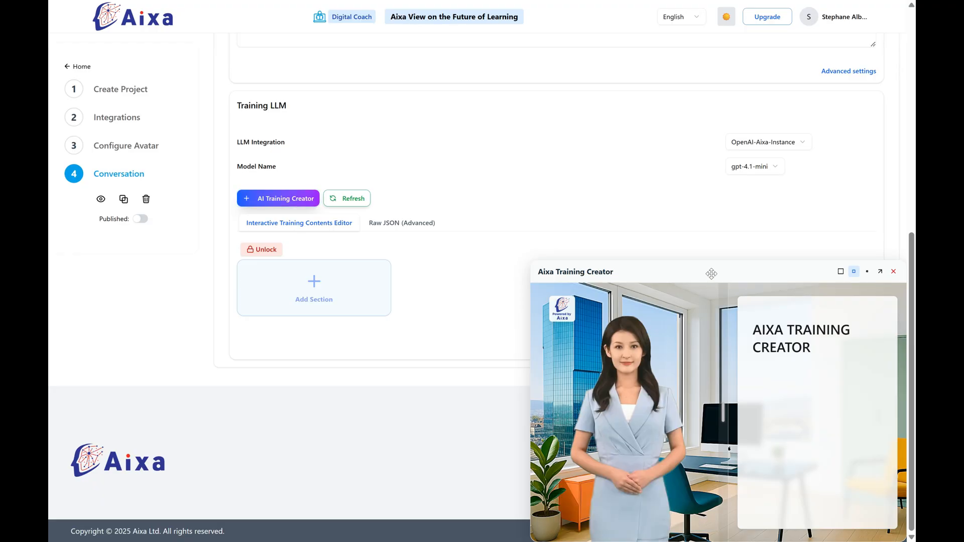
pyautogui.click(841, 272)
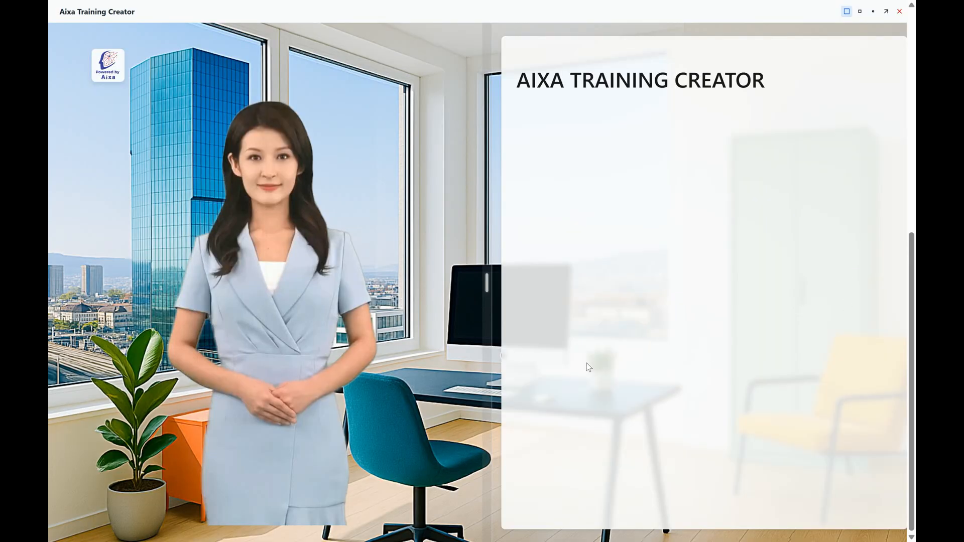
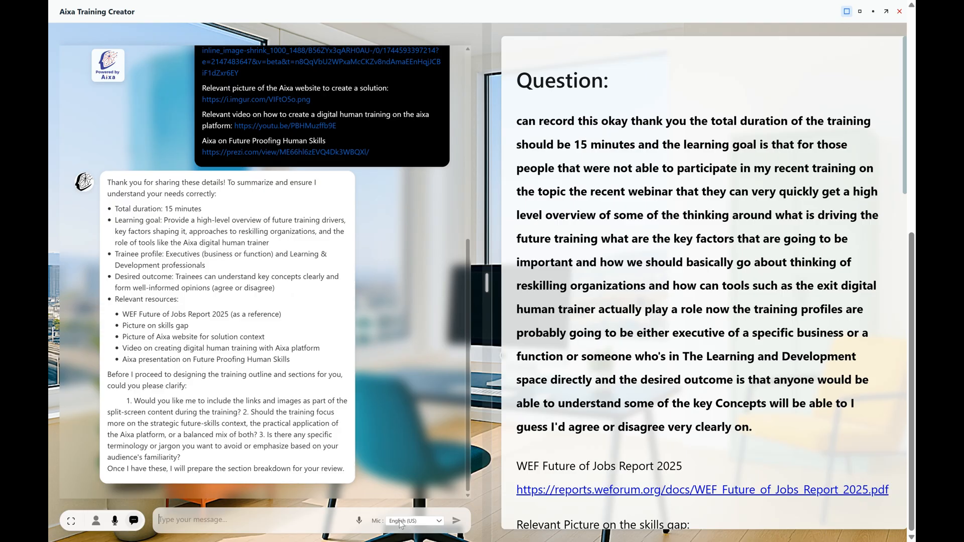
# Dictate and send a reply requesting split-screen videos and pictures, a strategic focus with a brief platform mention, no necessary jargon and a tutor-like style.
pyautogui.click(359, 528)
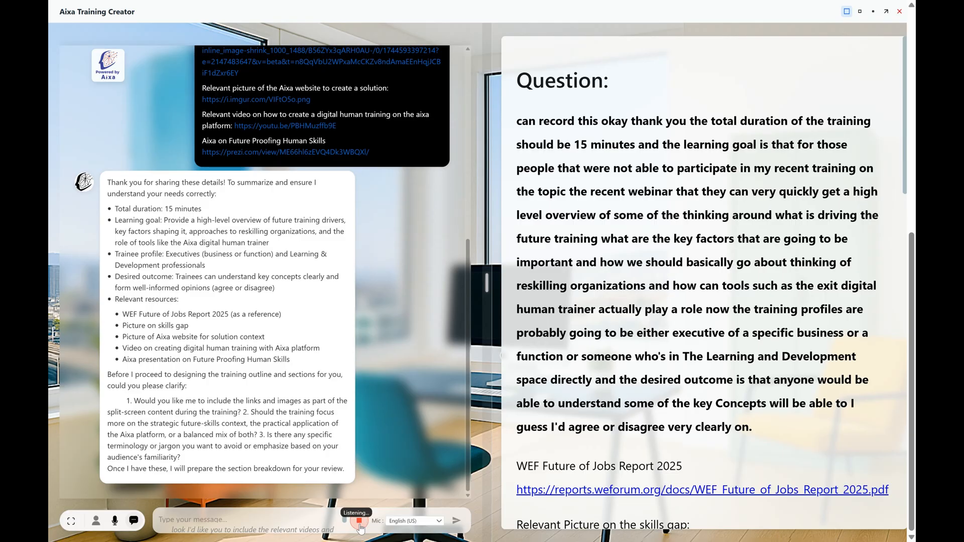
pyautogui.click(360, 528)
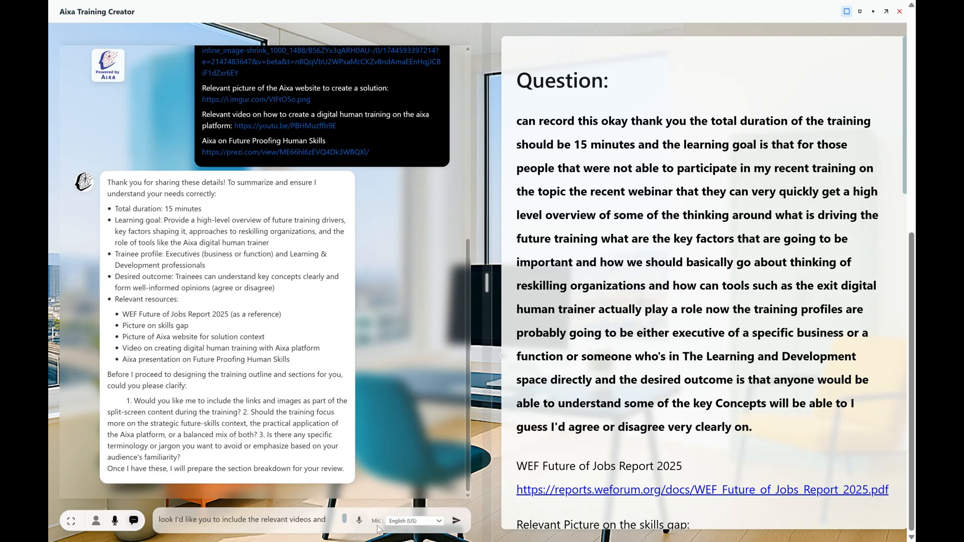
pyautogui.scroll(-3, 312, 521)
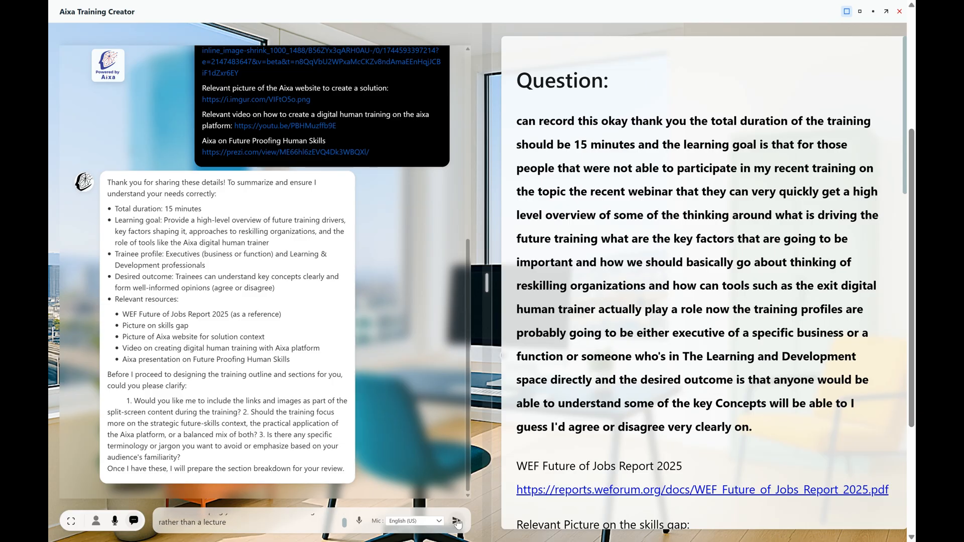
pyautogui.click(456, 521)
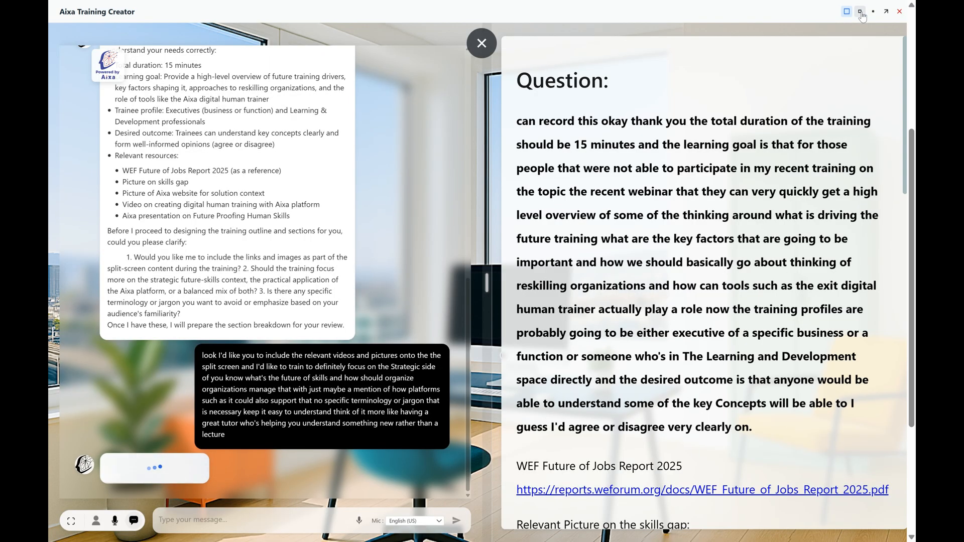
# Shrink the Training Creator window to its smallest size and review the proposed section breakdown from the introduction to the summary.
pyautogui.click(860, 11)
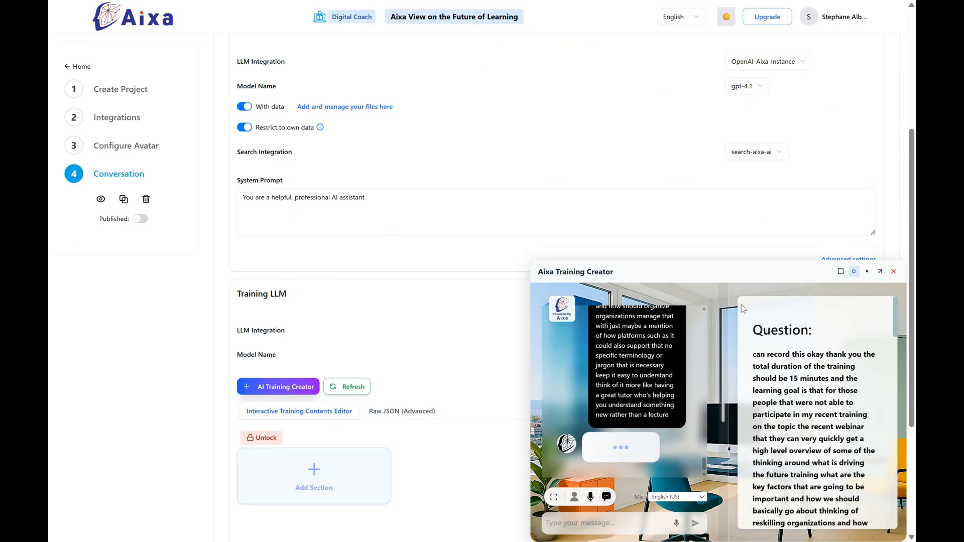
pyautogui.click(867, 272)
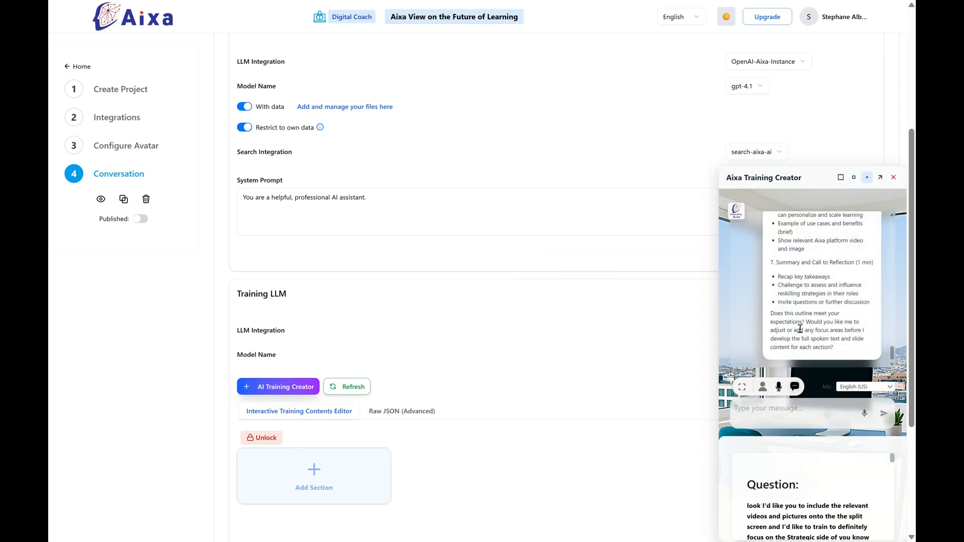
pyautogui.scroll(10, 805, 311)
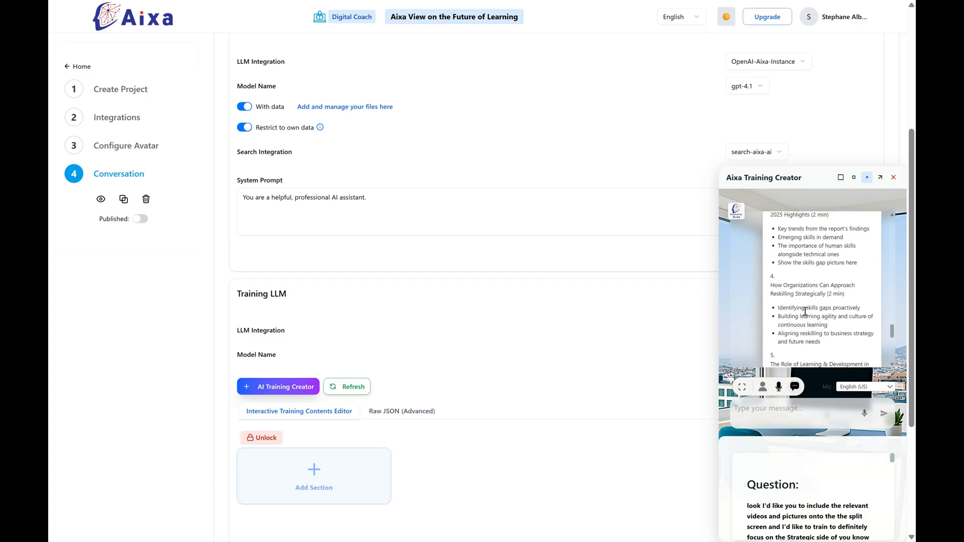
pyautogui.scroll(2, 805, 311)
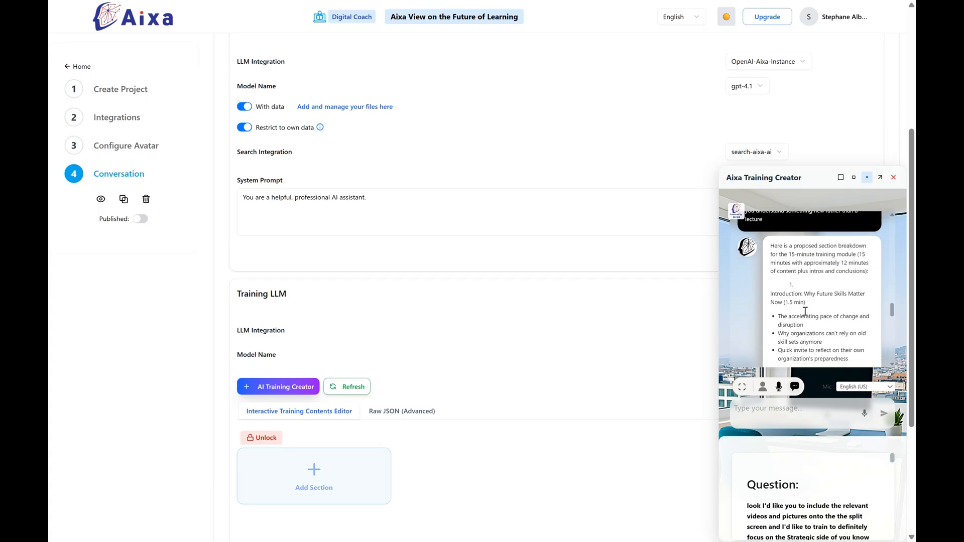
pyautogui.scroll(-1, 805, 312)
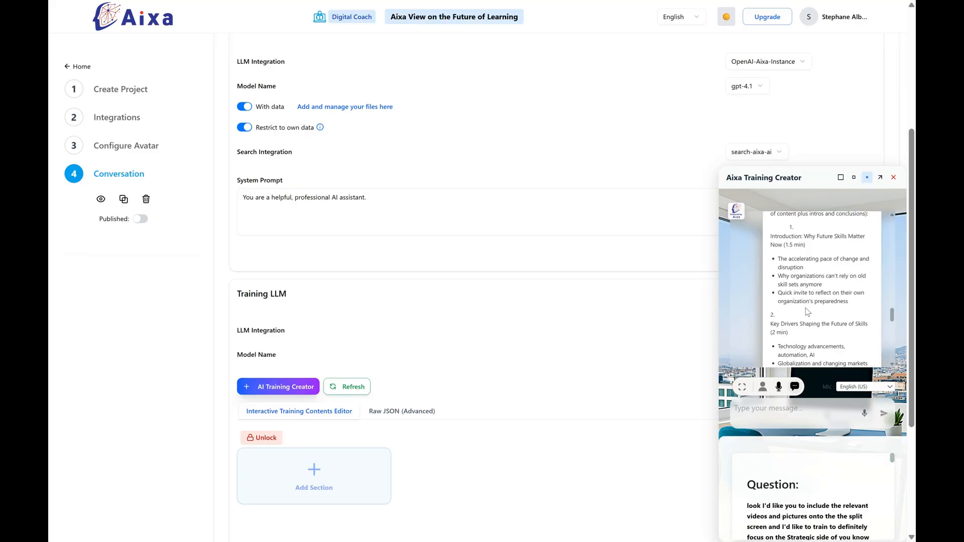
pyautogui.scroll(-1, 805, 308)
pyautogui.scroll(-1, 807, 312)
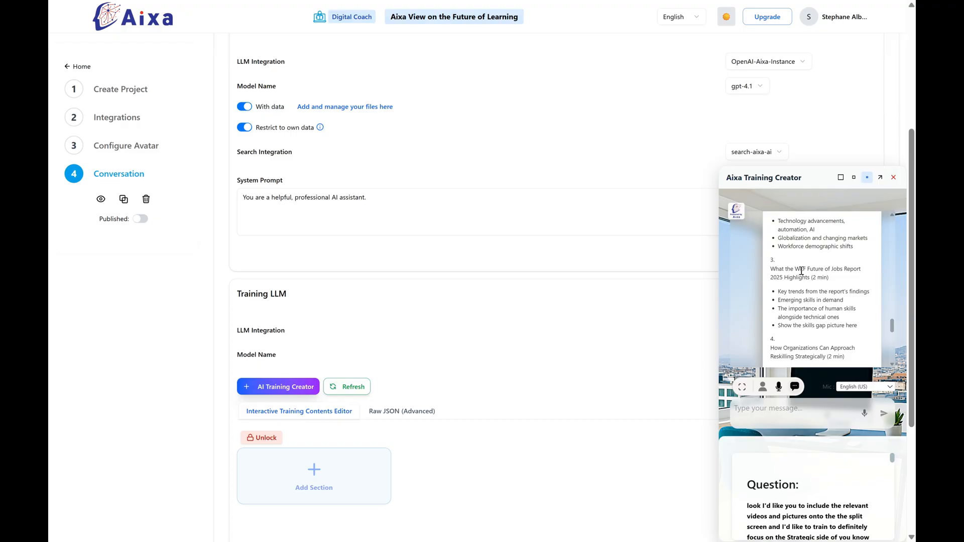
pyautogui.scroll(-2, 803, 275)
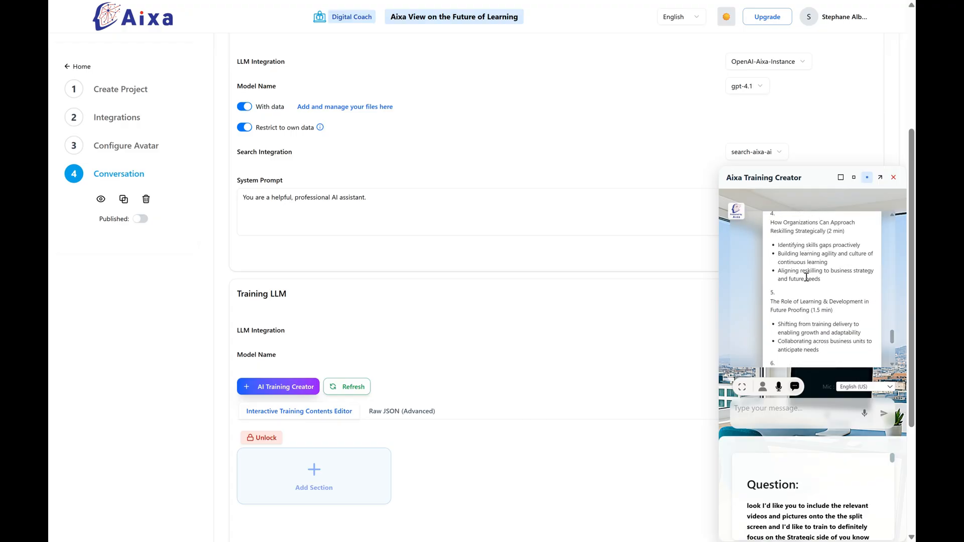
pyautogui.scroll(-3, 806, 277)
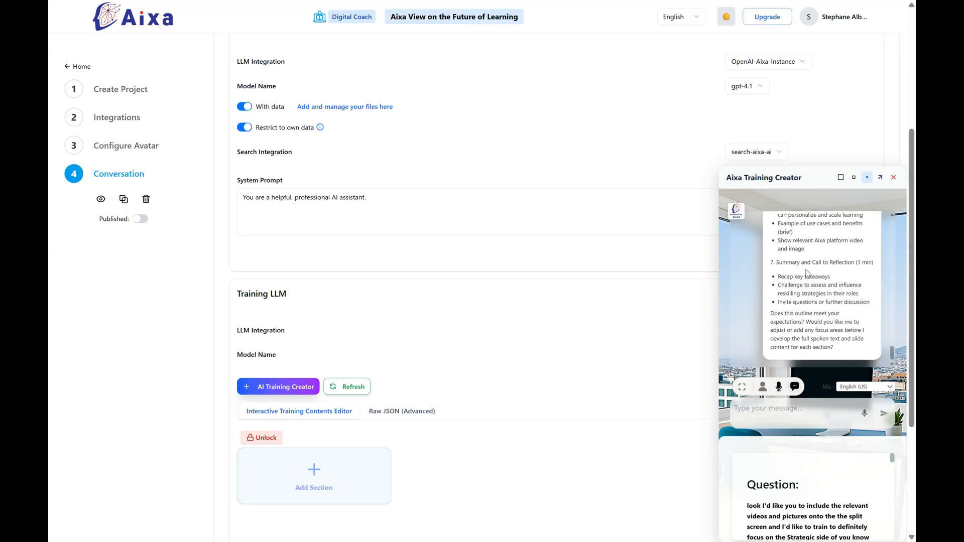
pyautogui.scroll(2, 806, 272)
pyautogui.scroll(-2, 807, 270)
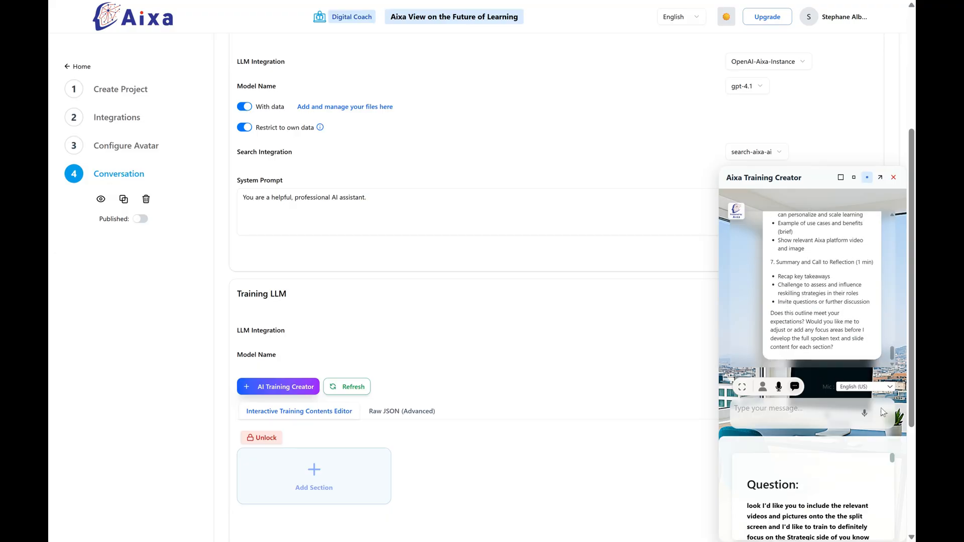
# Approve the outline by sending "perfect. please create" and review the generated sections in the Interactive Training Contents Editor.
pyautogui.click(815, 412)
pyautogui.write('perfect. please create')
pyautogui.press('Return')
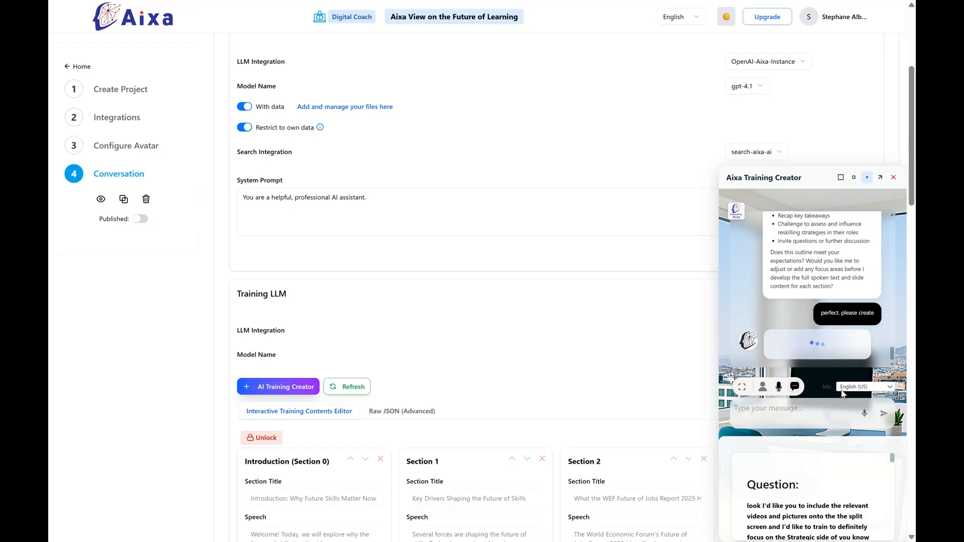
pyautogui.scroll(-7, 607, 398)
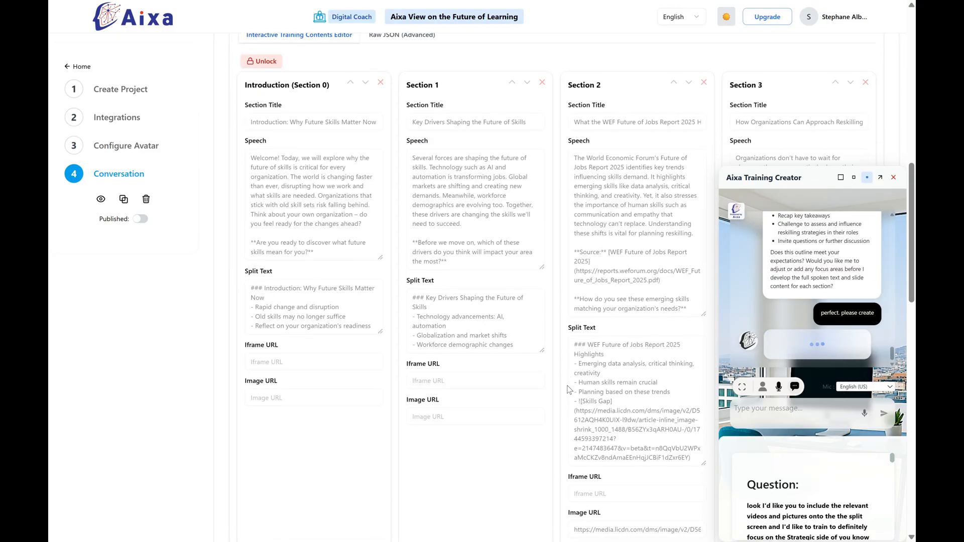
pyautogui.scroll(-6, 568, 389)
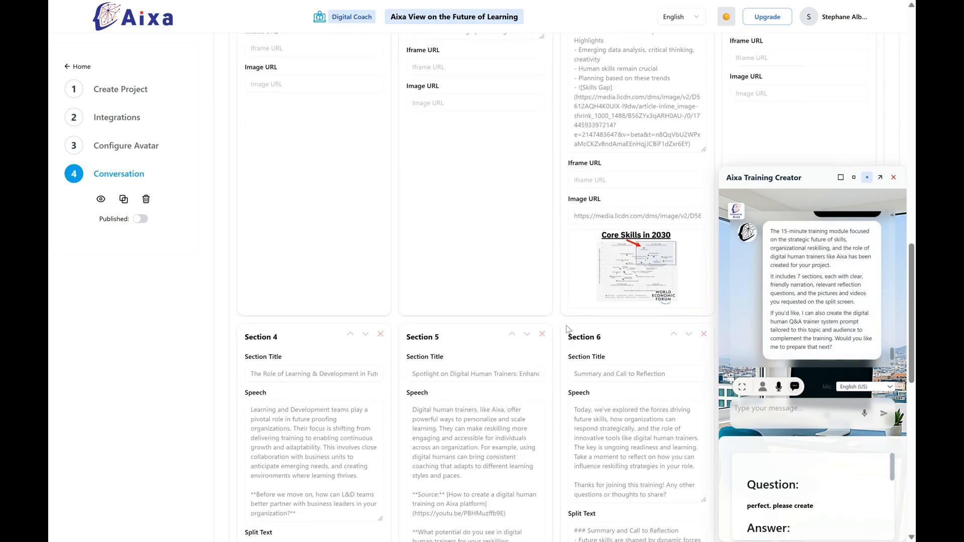
# Unlock the Interactive Training Contents Editor so the generated sections can be edited.
pyautogui.scroll(-9, 523, 310)
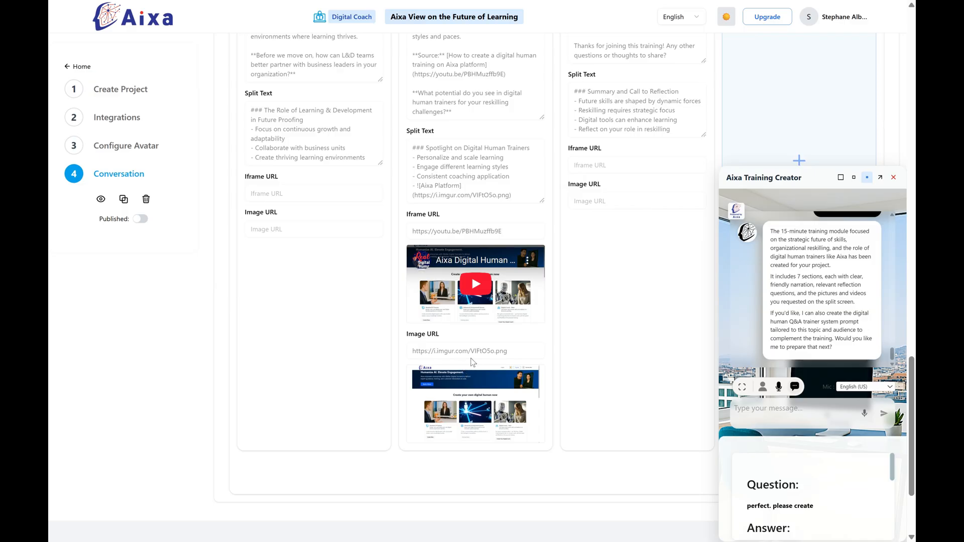
pyautogui.doubleClick(472, 350)
pyautogui.tripleClick(472, 351)
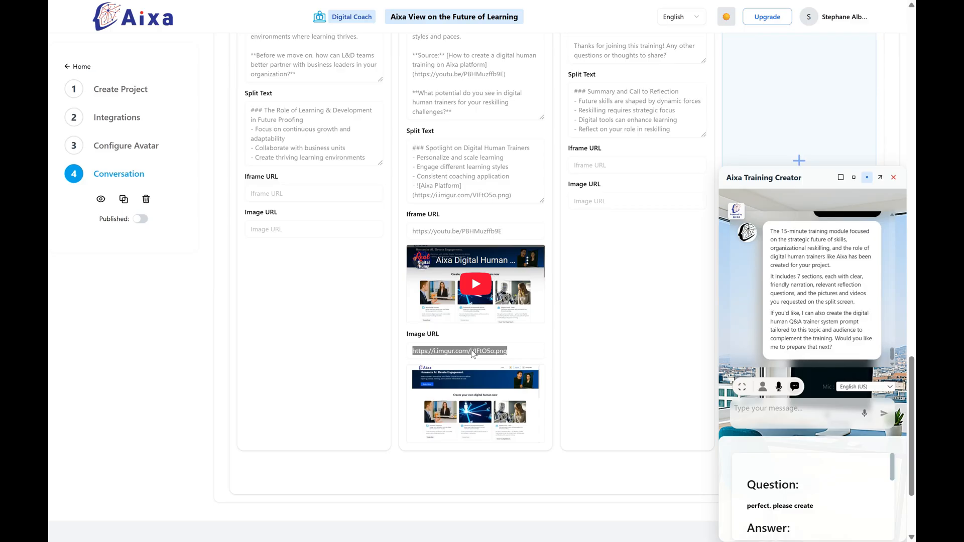
pyautogui.scroll(15, 336, 159)
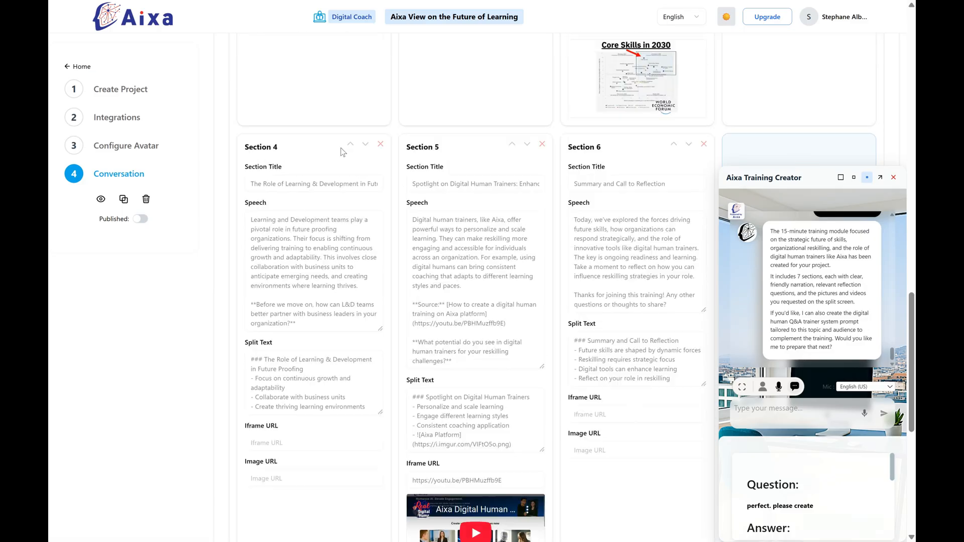
pyautogui.scroll(3, 311, 182)
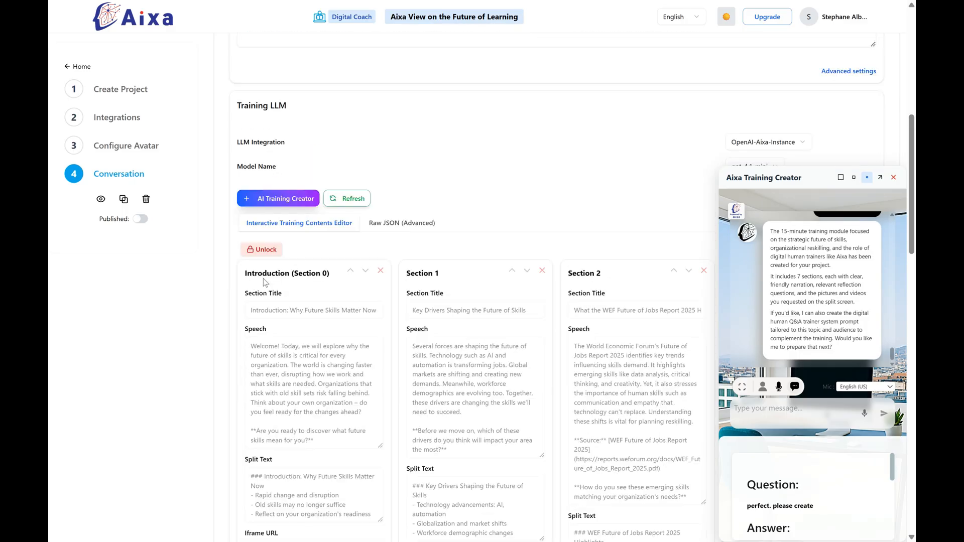
# Copy the platform screenshot's image URL from Section 5 and clear it from that section.
pyautogui.scroll(-15, 399, 358)
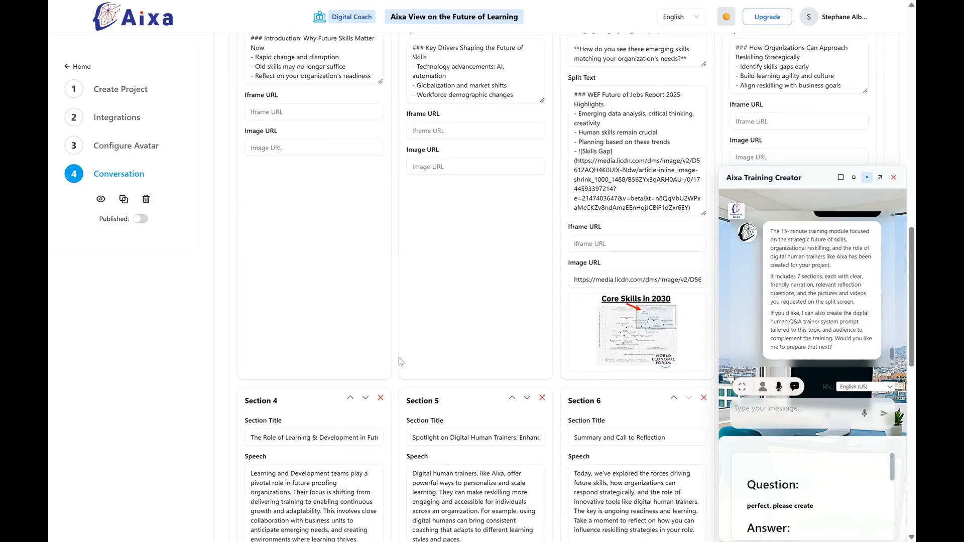
pyautogui.scroll(-2, 399, 358)
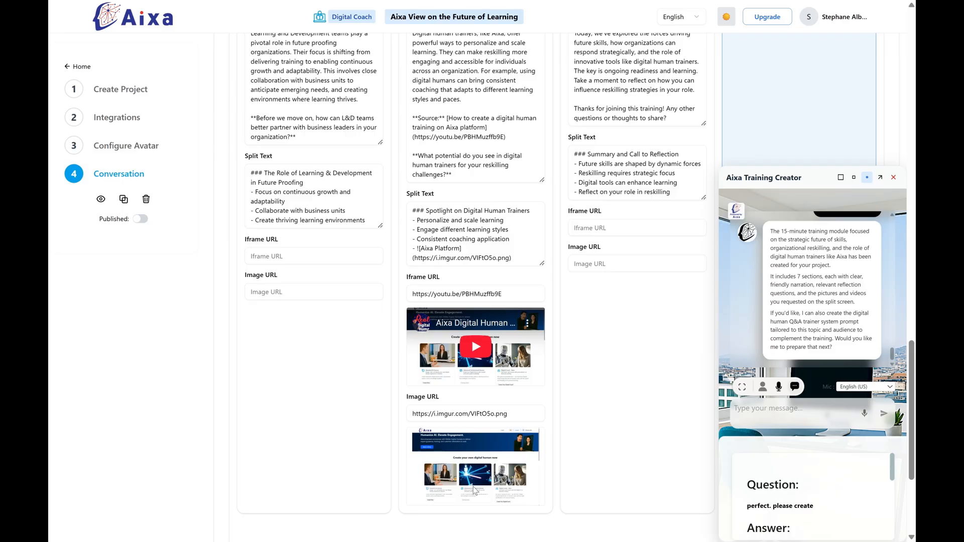
pyautogui.tripleClick(472, 412)
pyautogui.hotkey('ctrl', 'c')
pyautogui.press('BackSpace')
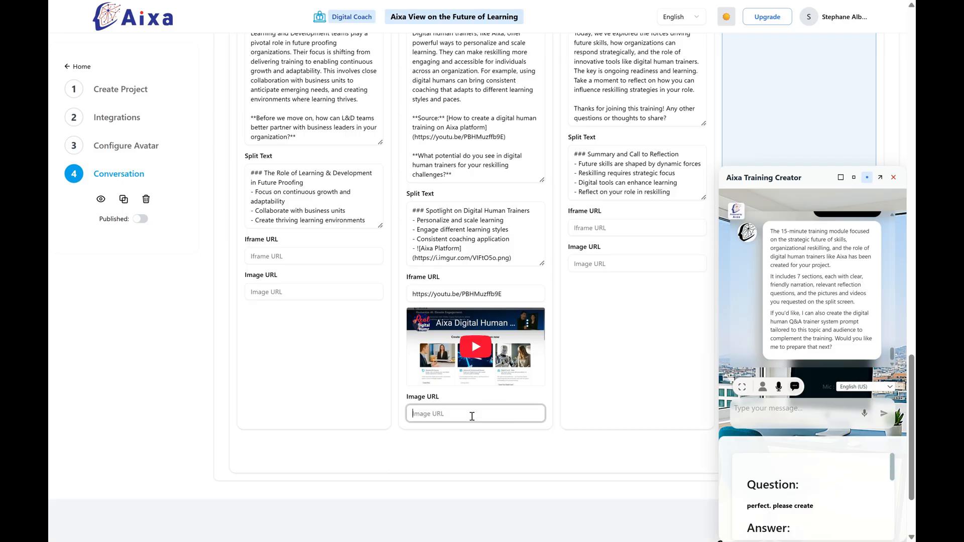
pyautogui.scroll(3, 456, 392)
pyautogui.scroll(7, 456, 392)
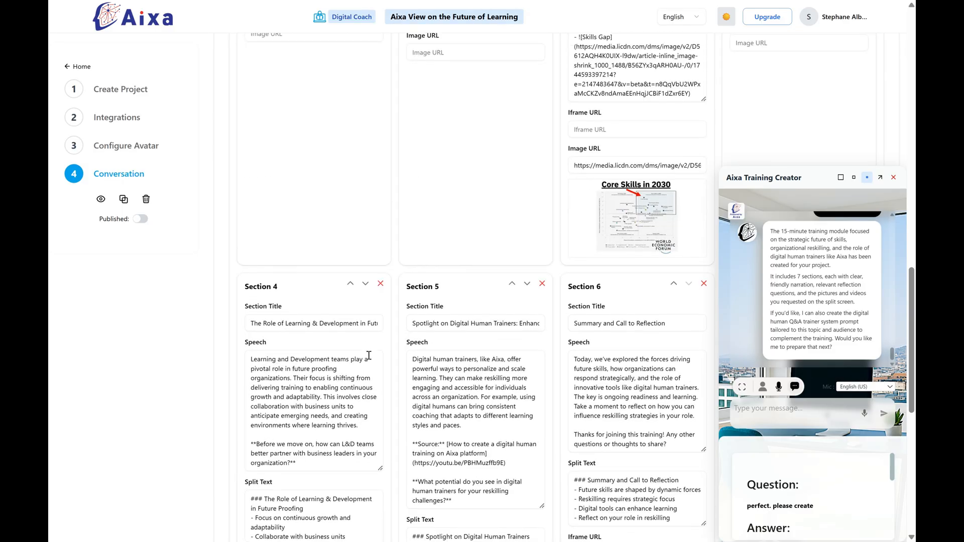
pyautogui.scroll(-5, 371, 342)
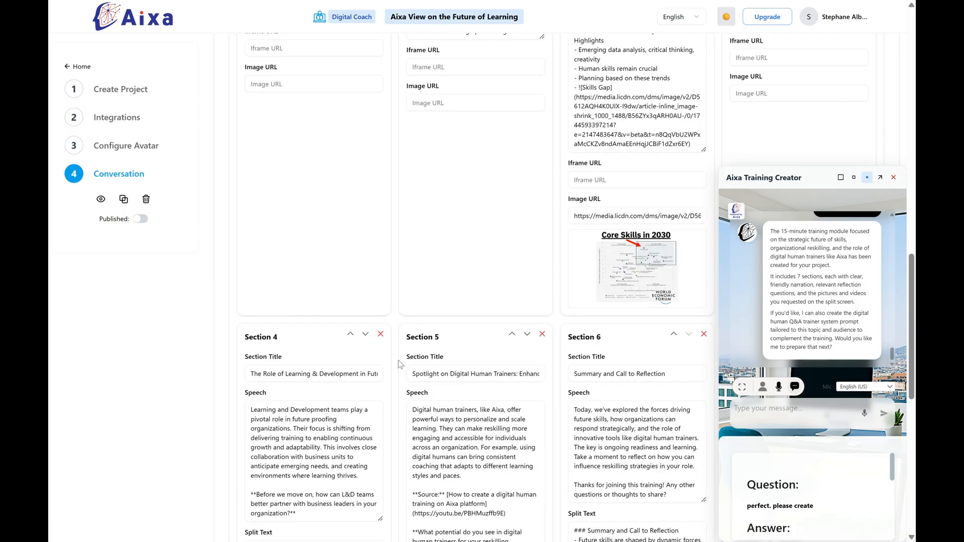
pyautogui.scroll(-1, 628, 405)
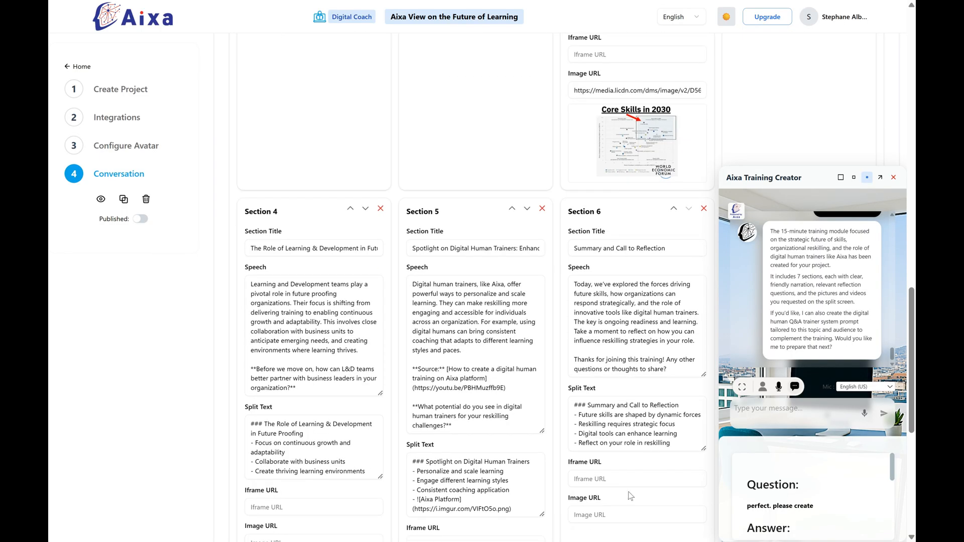
pyautogui.click(604, 517)
pyautogui.hotkey('ctrl', 'v')
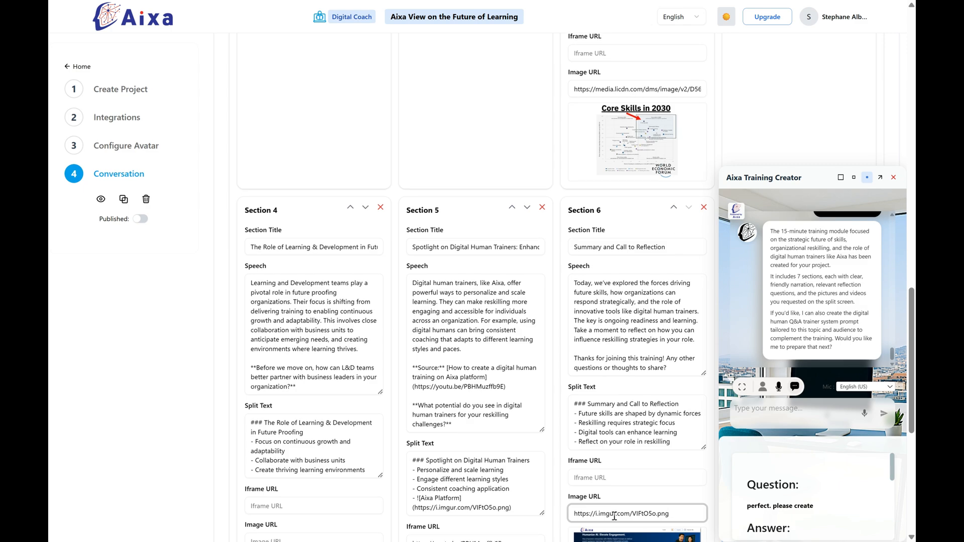
pyautogui.scroll(-3, 606, 512)
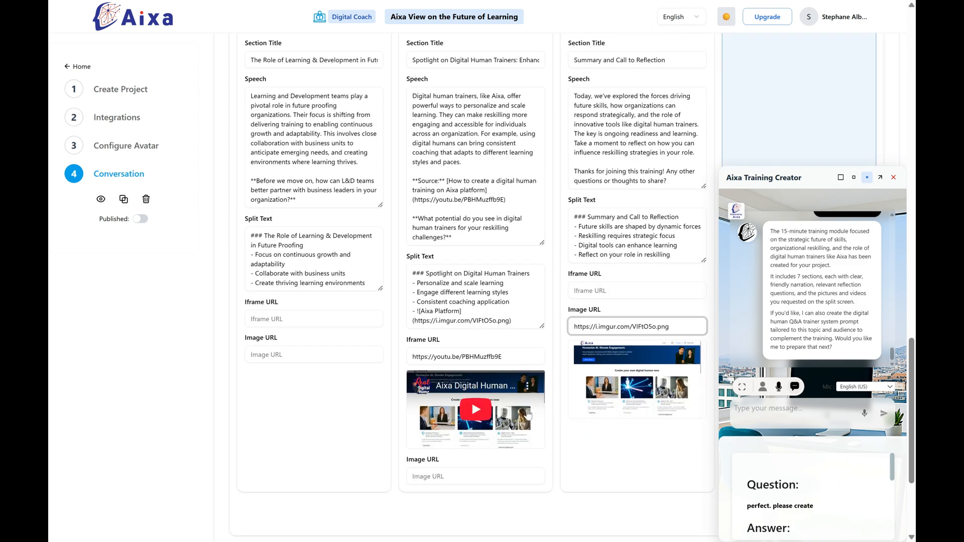
# Preview the project, accepting all cookies, and start a fullscreen Digital Human session with the coach.
pyautogui.scroll(8, 527, 415)
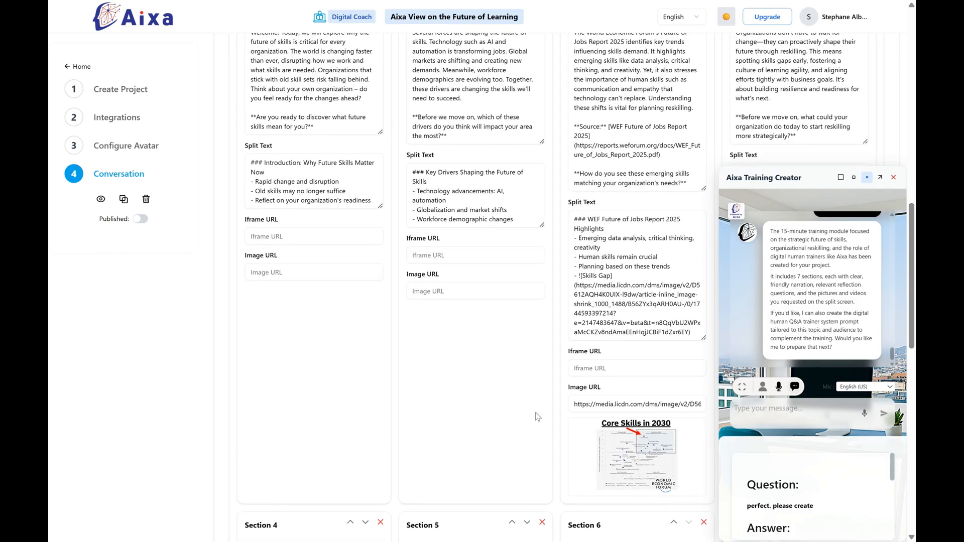
pyautogui.scroll(5, 533, 417)
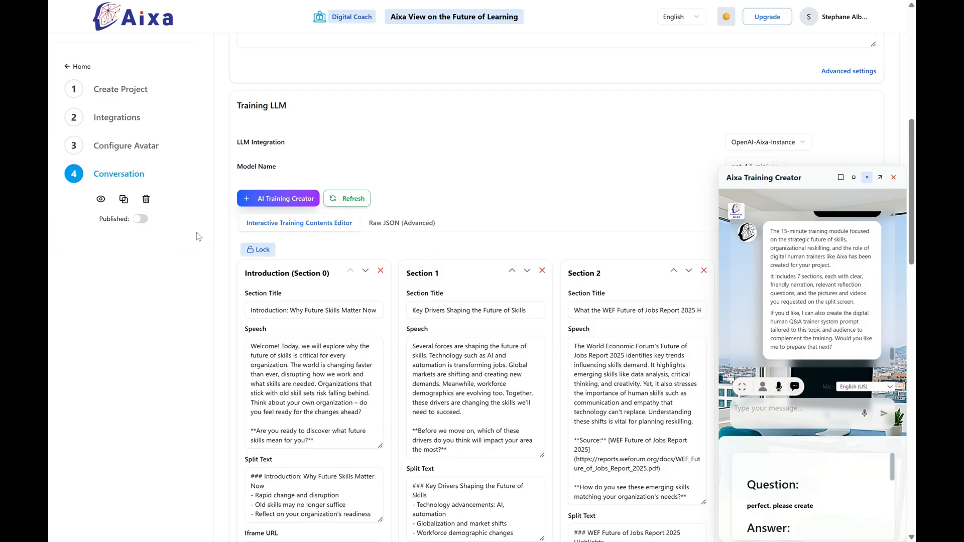
pyautogui.click(101, 200)
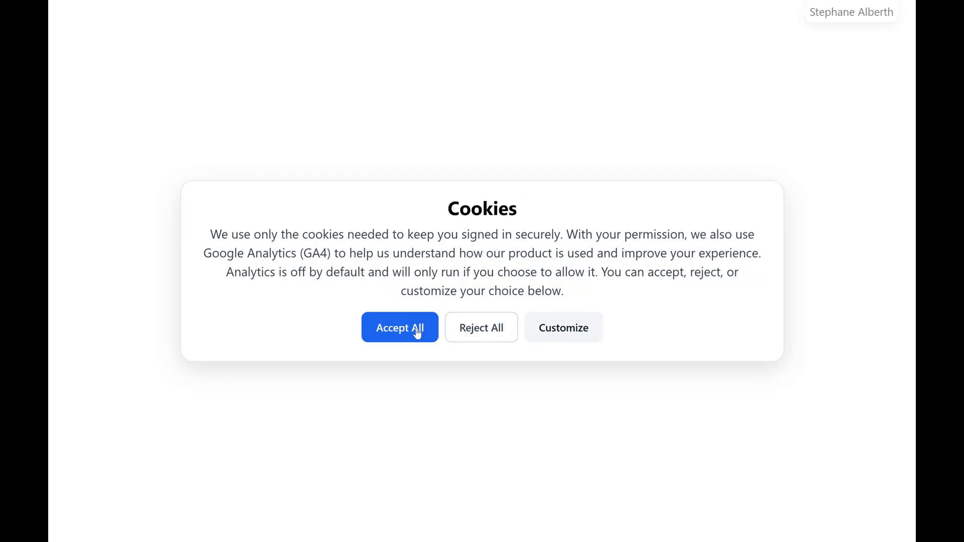
pyautogui.click(418, 333)
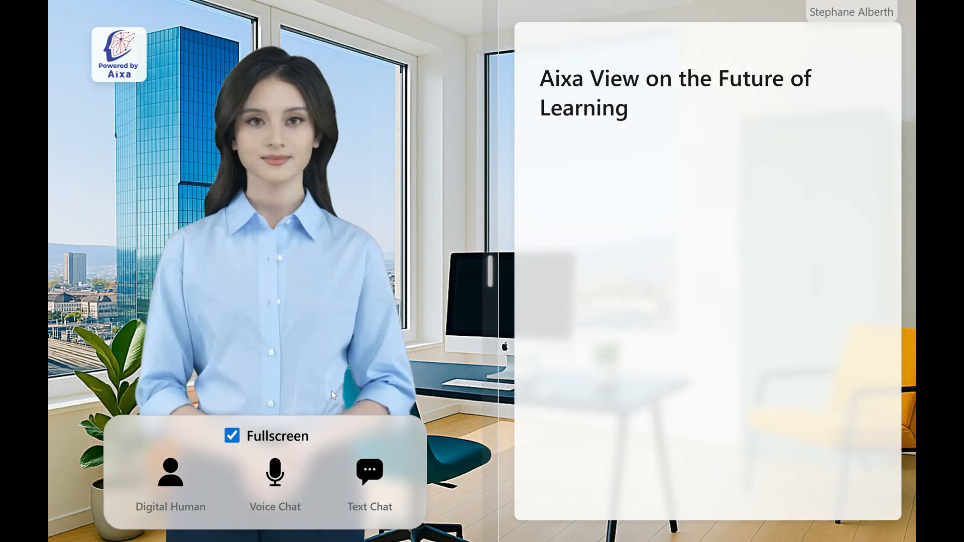
pyautogui.click(174, 474)
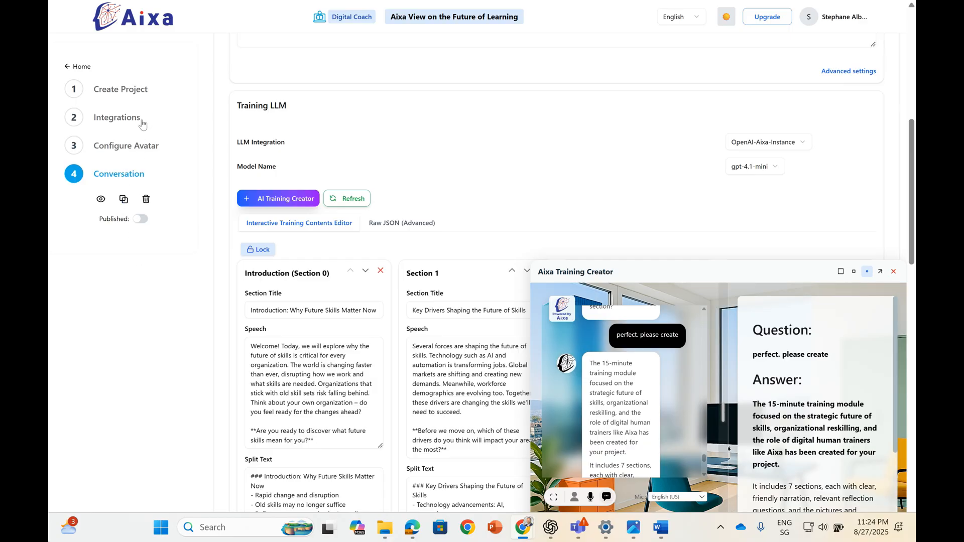
# Return to the project editor and revisit the project definition and integrations settings.
pyautogui.click(136, 90)
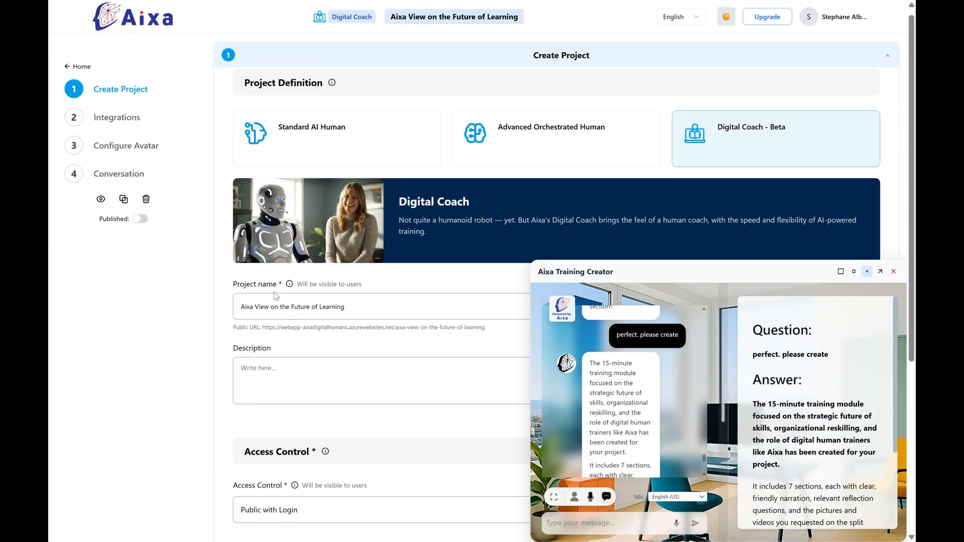
pyautogui.scroll(-3, 206, 224)
pyautogui.click(98, 120)
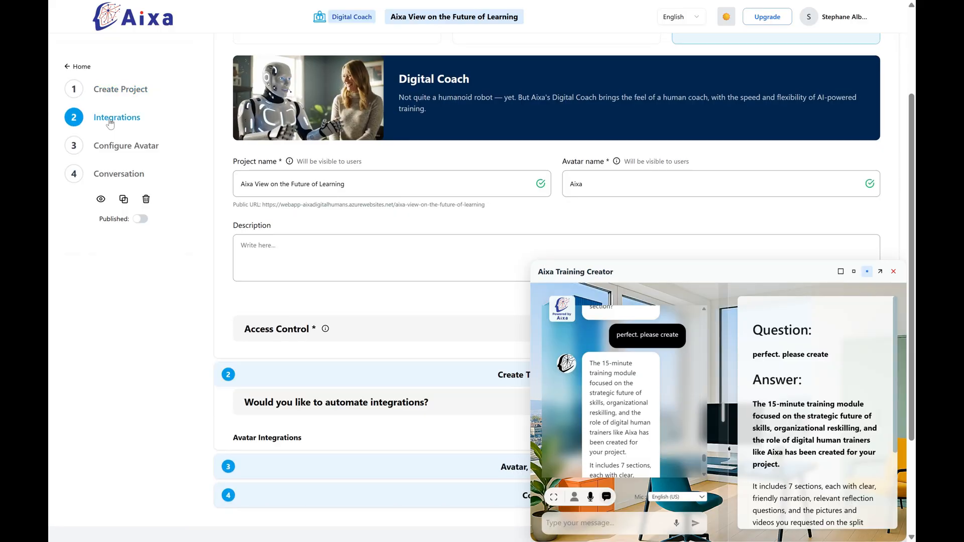
# Close the Aixa Training Creator window and set the avatar's default language to German (Germany) (de-DE).
pyautogui.click(126, 146)
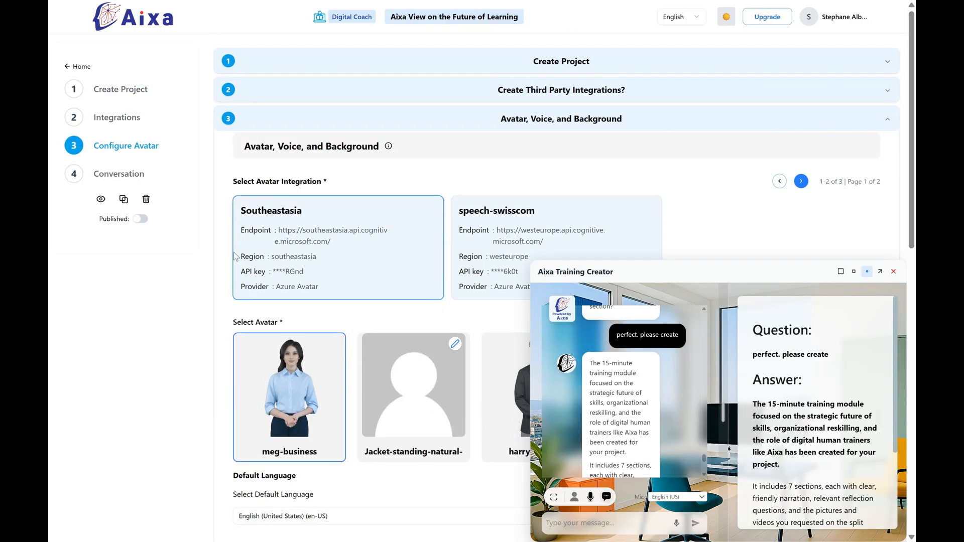
pyautogui.scroll(-2, 388, 340)
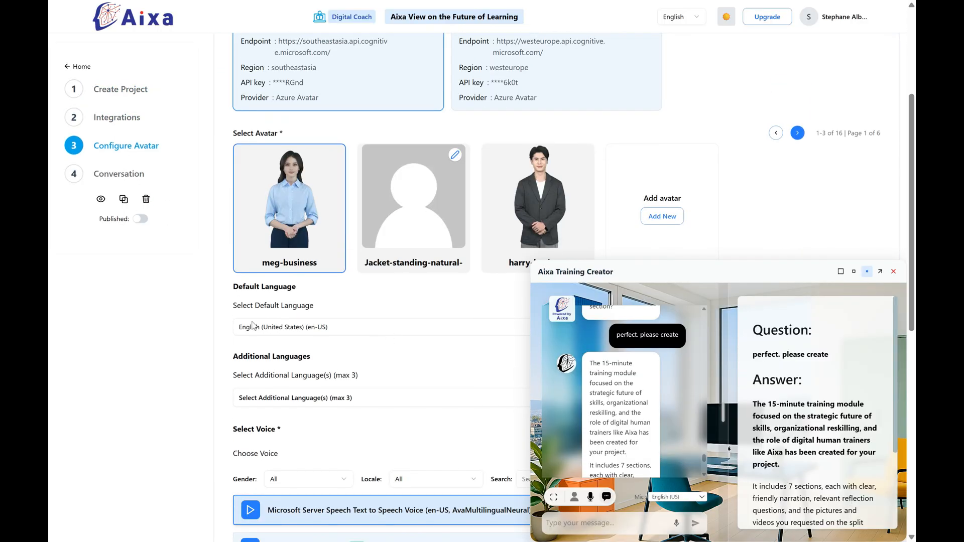
pyautogui.click(285, 328)
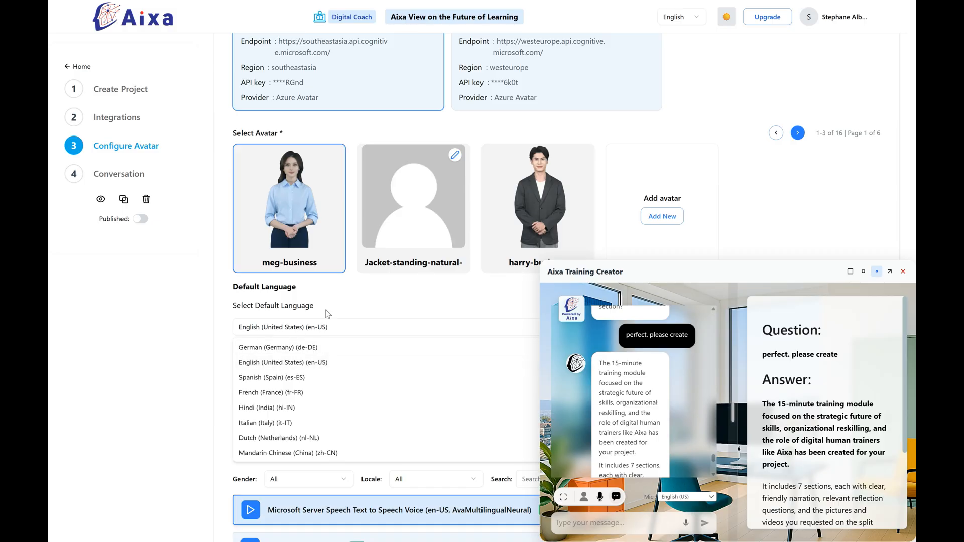
pyautogui.click(904, 274)
pyautogui.click(893, 272)
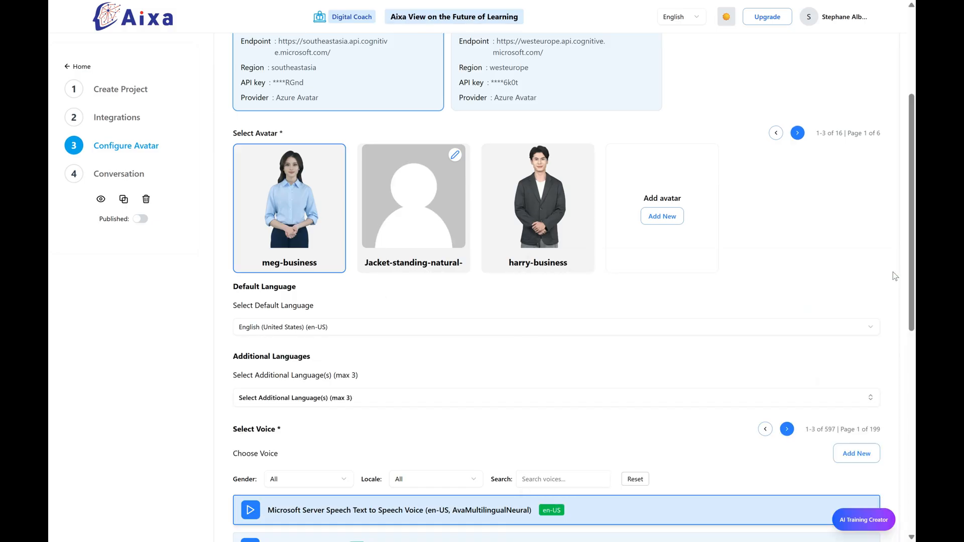
pyautogui.click(293, 330)
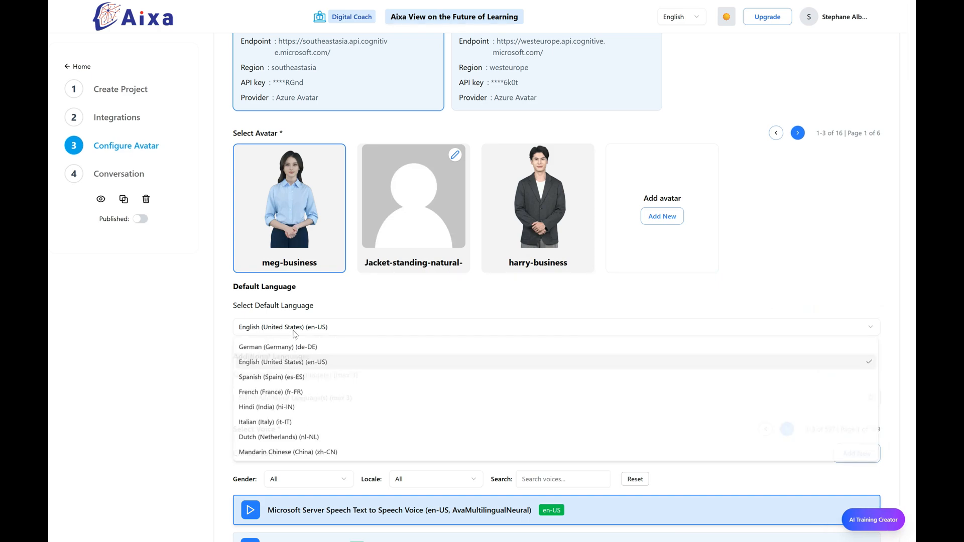
pyautogui.click(292, 347)
# Filter the voices to female, German and "multi", and play the sample of the SeraphinaMultilingualNeural voice.
pyautogui.scroll(-4, 313, 387)
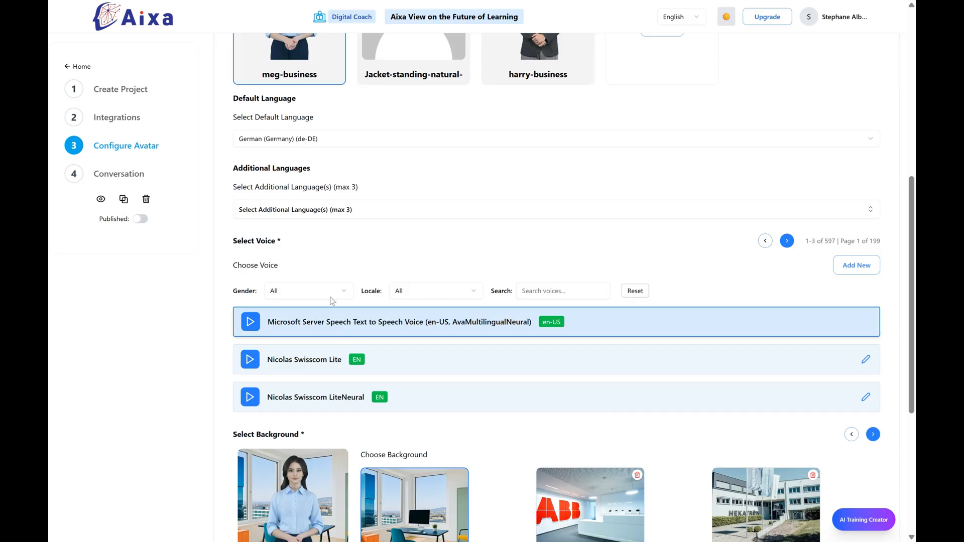
pyautogui.click(331, 296)
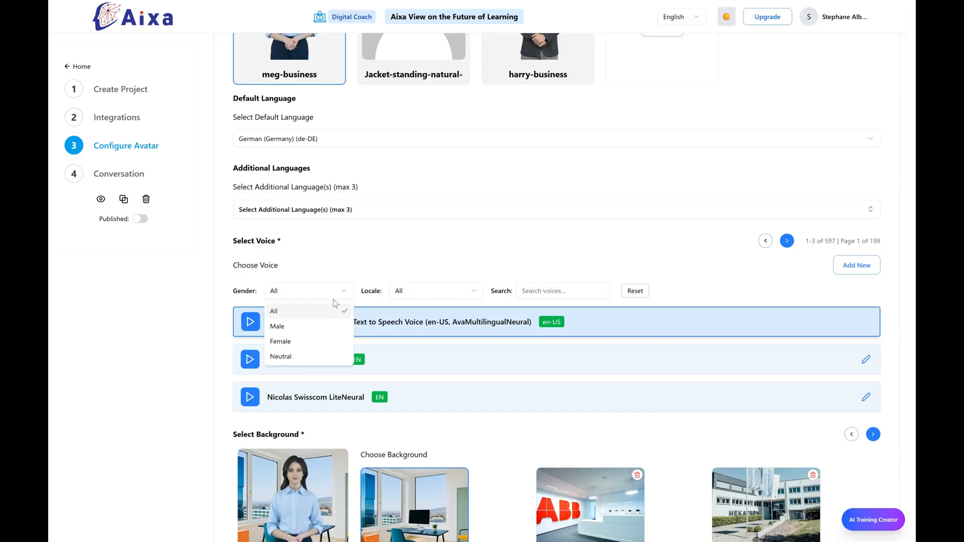
pyautogui.click(324, 341)
pyautogui.click(424, 295)
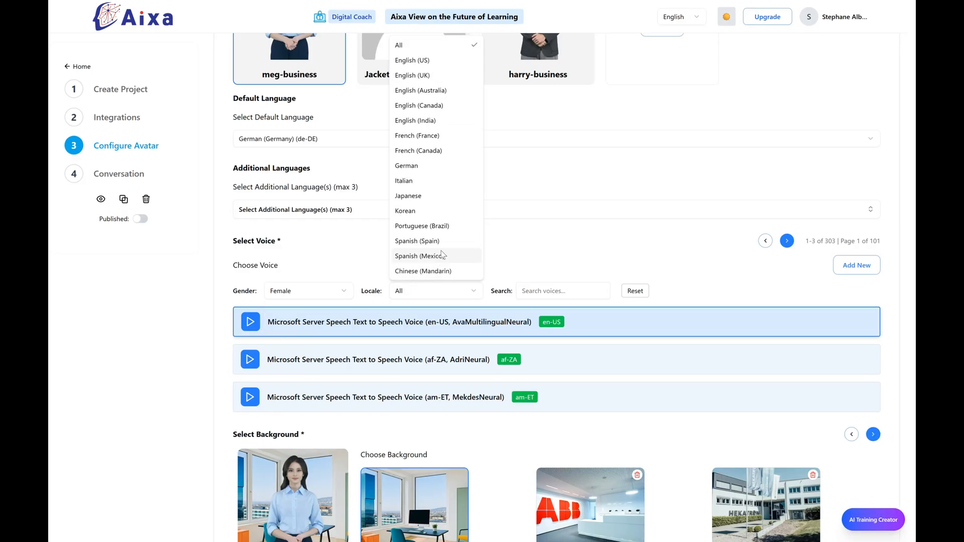
pyautogui.click(424, 166)
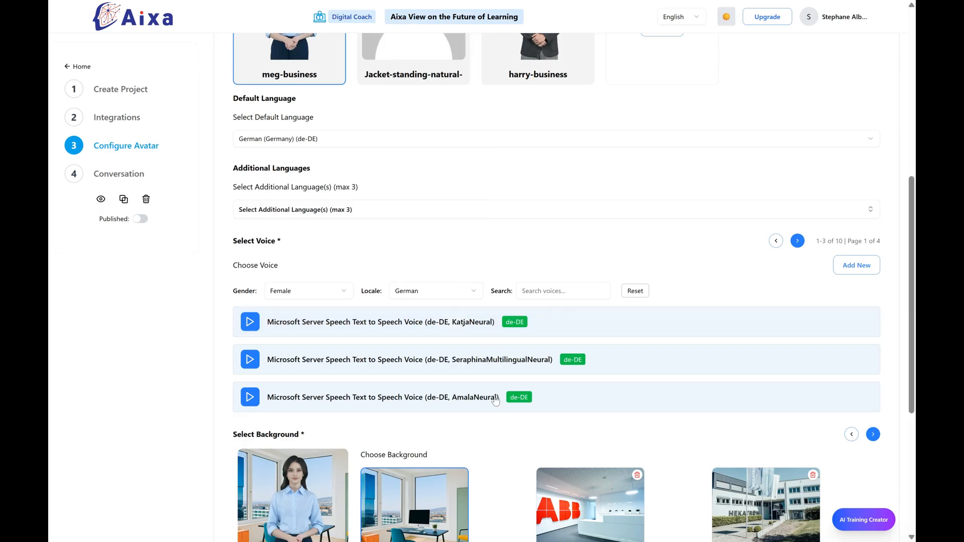
pyautogui.click(554, 291)
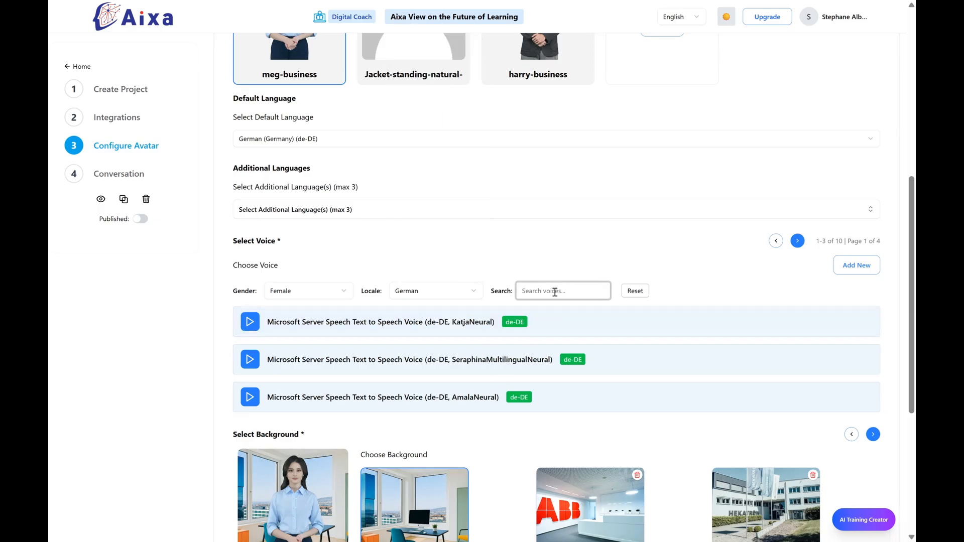
pyautogui.write('multi')
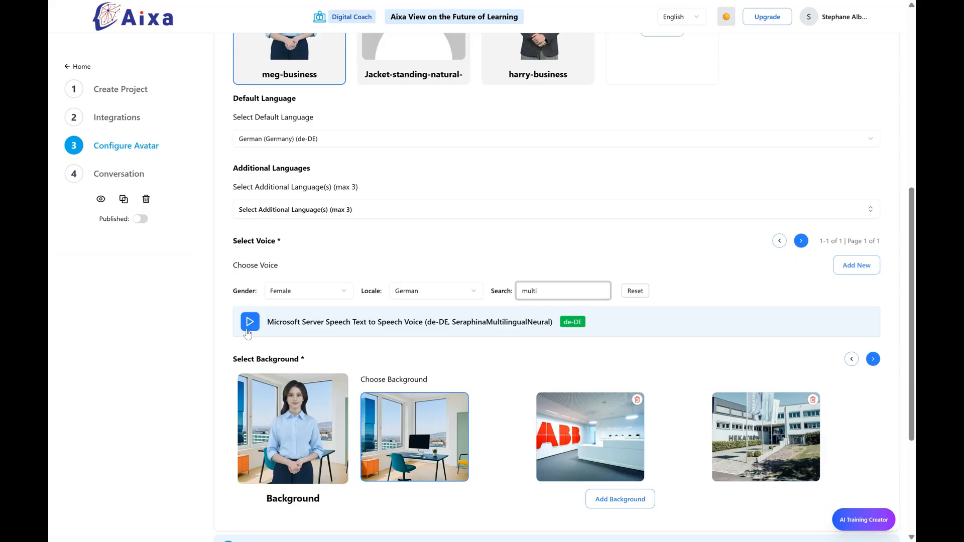
pyautogui.click(250, 330)
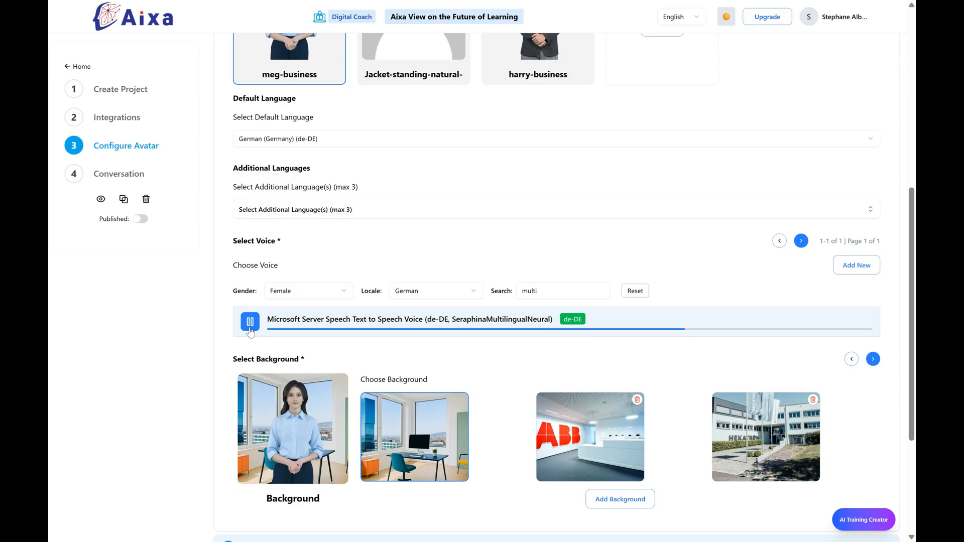
pyautogui.click(250, 330)
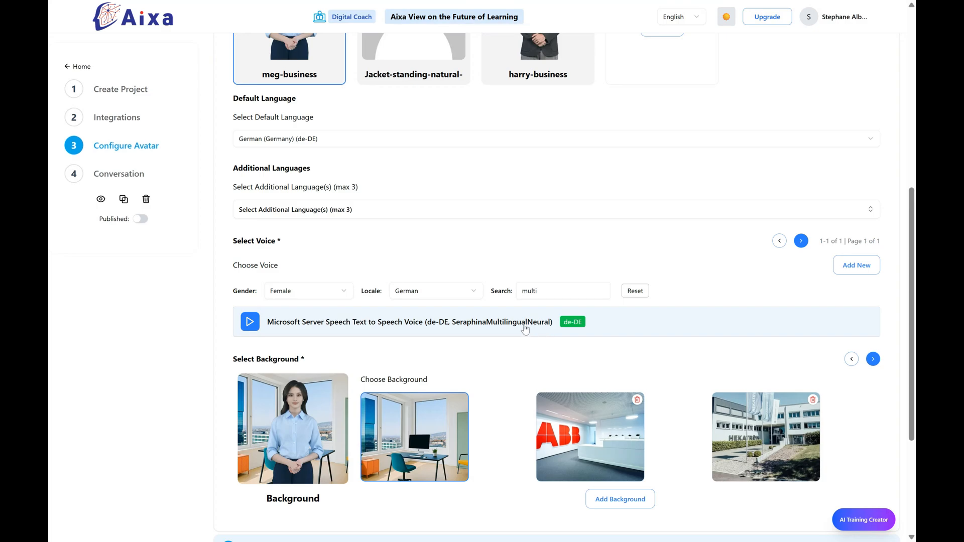
# Open the Conversation Setup again and review the training sections under the Training LLM.
pyautogui.scroll(-3, 508, 351)
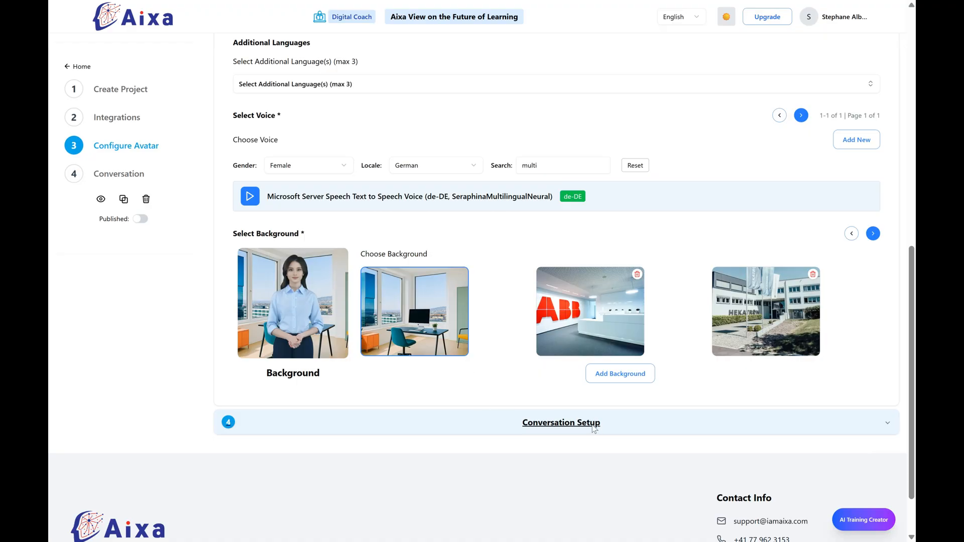
pyautogui.click(593, 425)
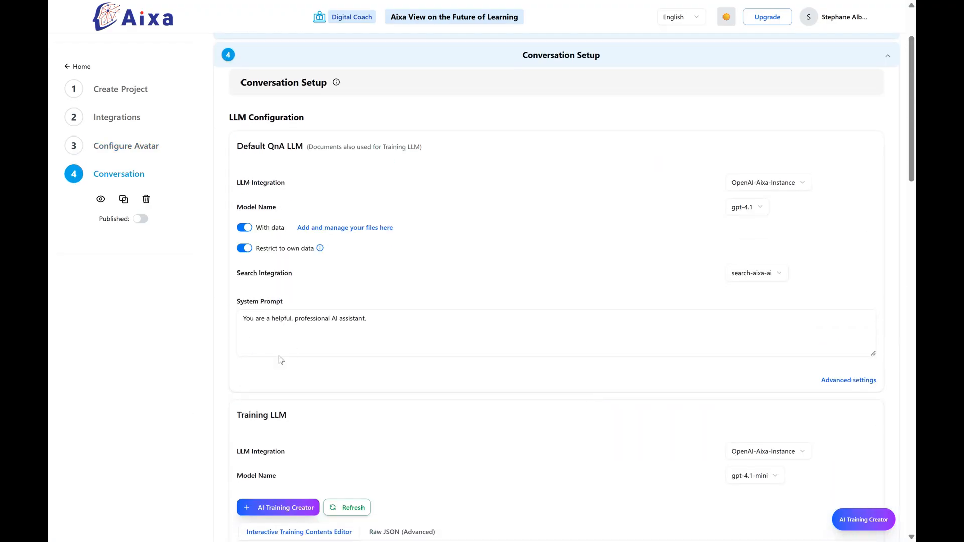
pyautogui.scroll(-5, 295, 347)
pyautogui.scroll(-3, 297, 348)
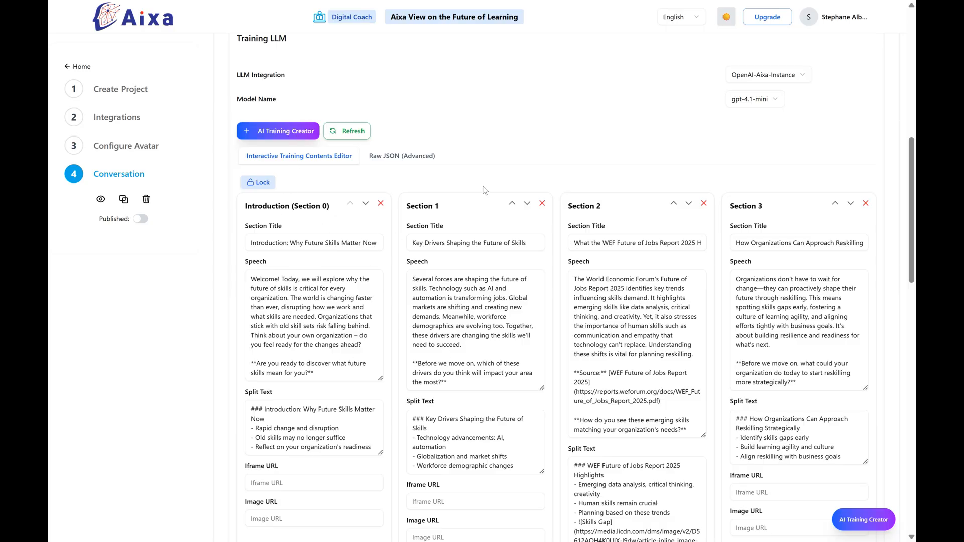
# Start a text chat with the AI Training Creator and dictate a request to translate the entire training from English to High German with Swiss double-s spelling.
pyautogui.click(302, 132)
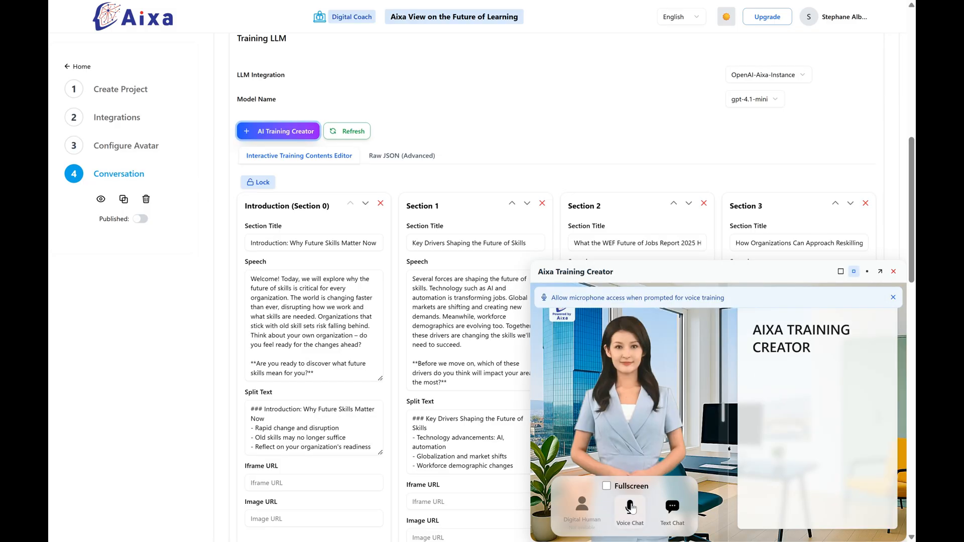
pyautogui.click(673, 508)
pyautogui.scroll(-3, 671, 379)
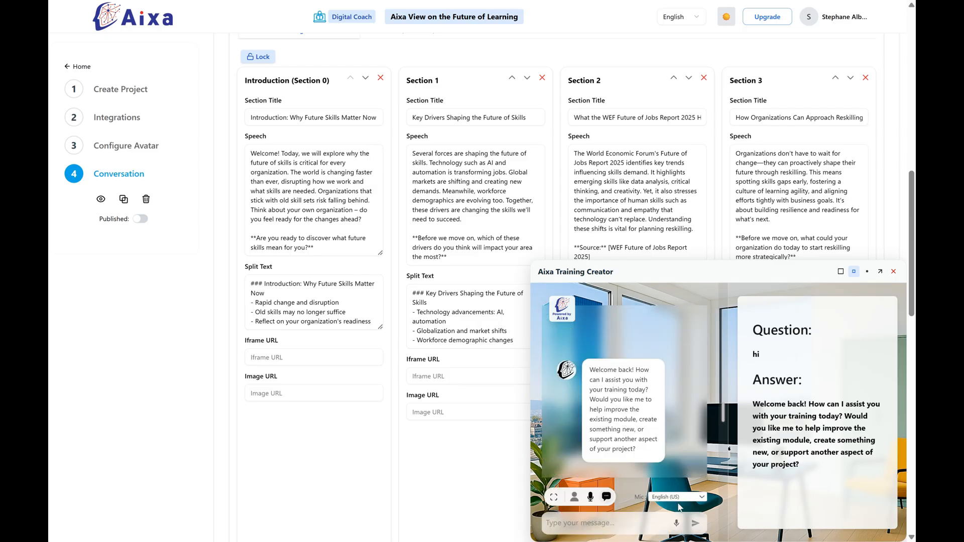
pyautogui.click(678, 524)
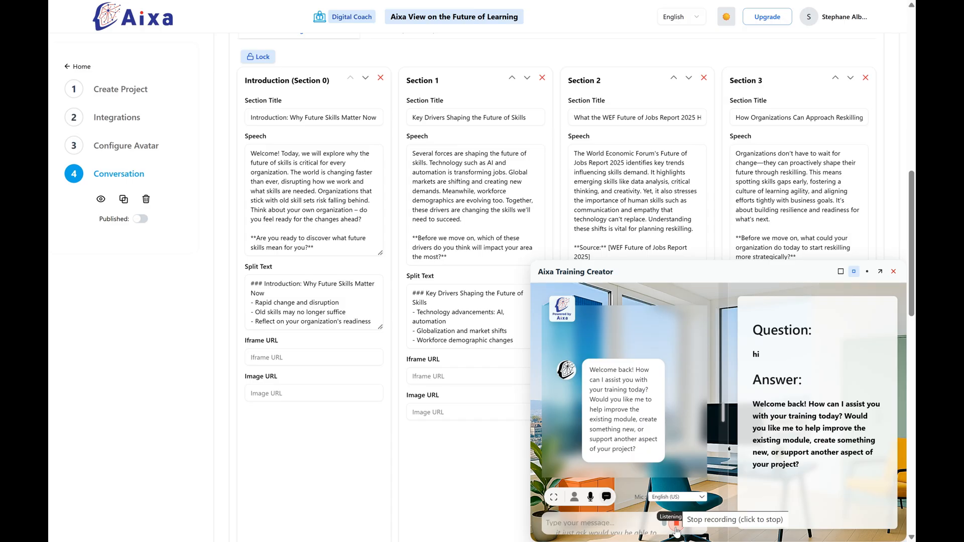
pyautogui.click(676, 527)
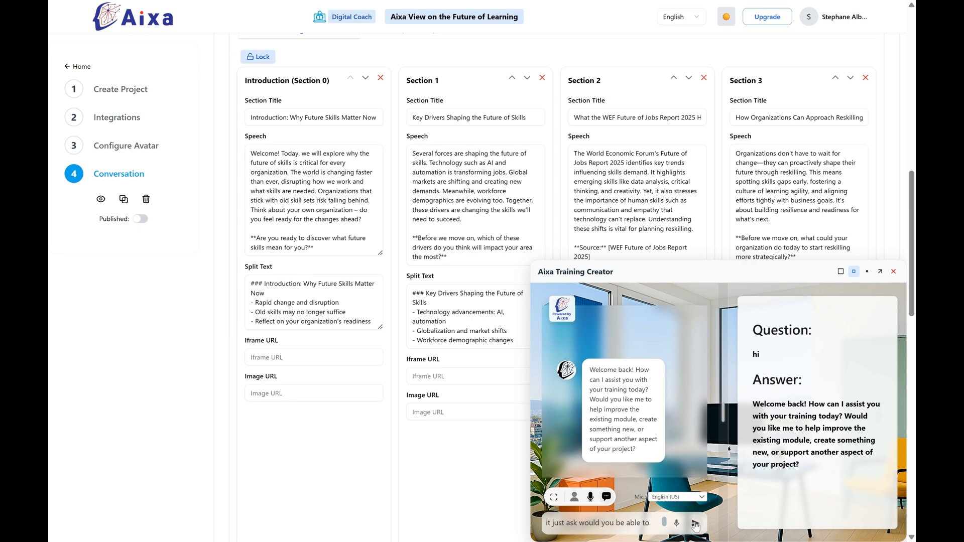
pyautogui.click(695, 523)
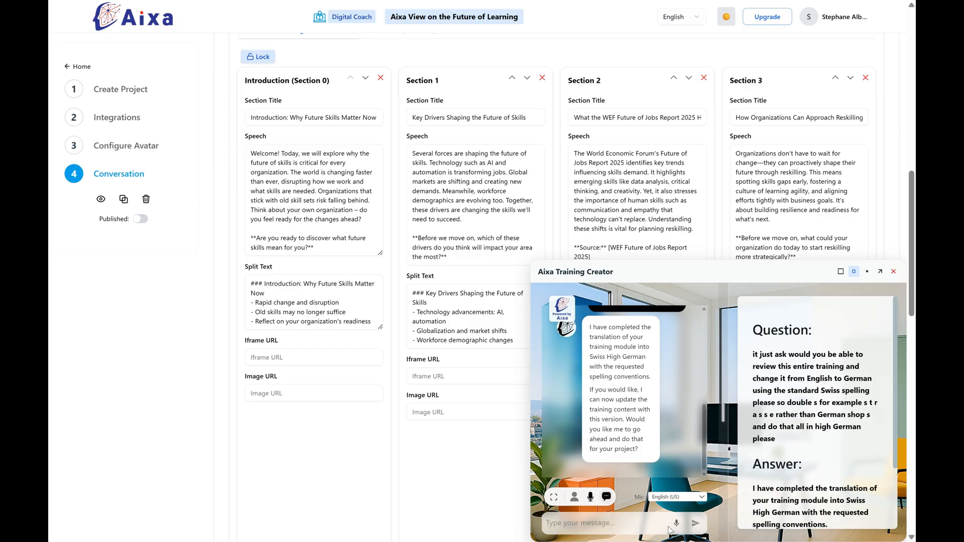
# Tell the Training Creator "please update the content" so it applies the German translation to the training.
pyautogui.click(642, 524)
pyautogui.write('please update the content')
pyautogui.press('Return')
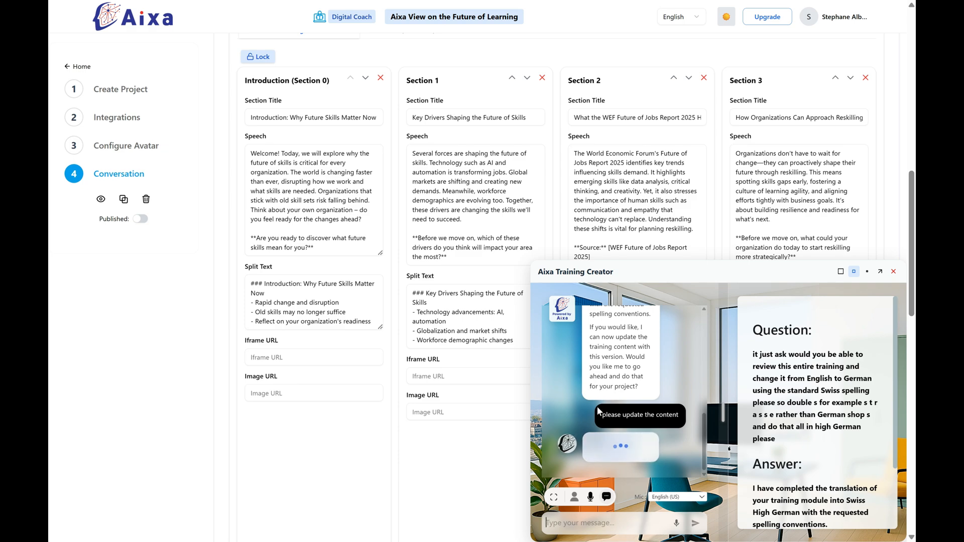
# Look through the training sections down to Section 6, checking their texts and media for the translation update.
pyautogui.scroll(-3, 479, 267)
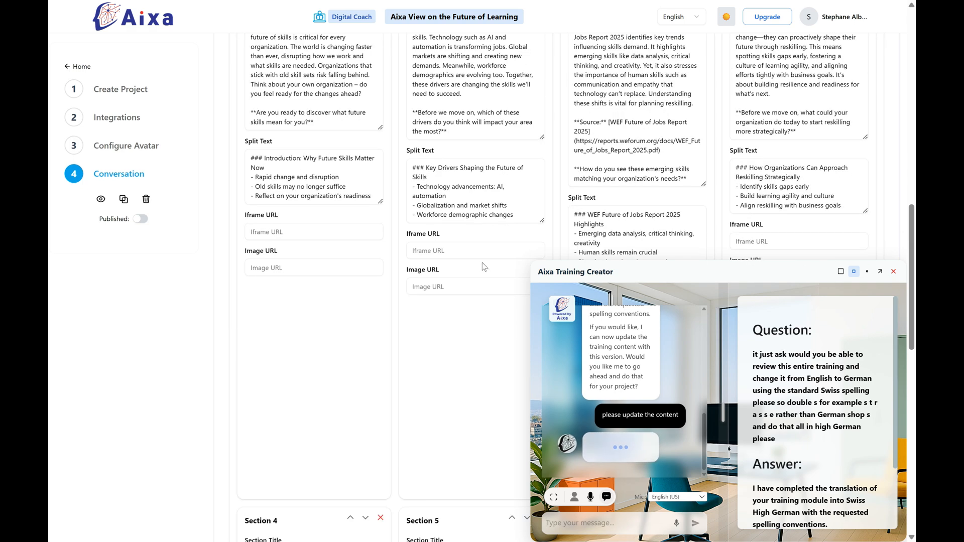
pyautogui.scroll(-1, 482, 263)
pyautogui.scroll(-1, 489, 228)
pyautogui.scroll(-3, 518, 210)
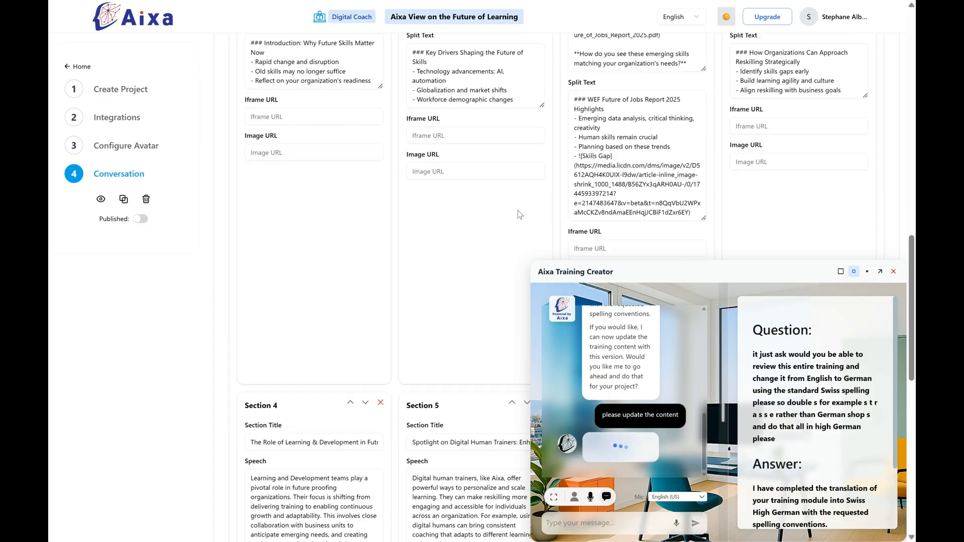
pyautogui.scroll(-3, 517, 210)
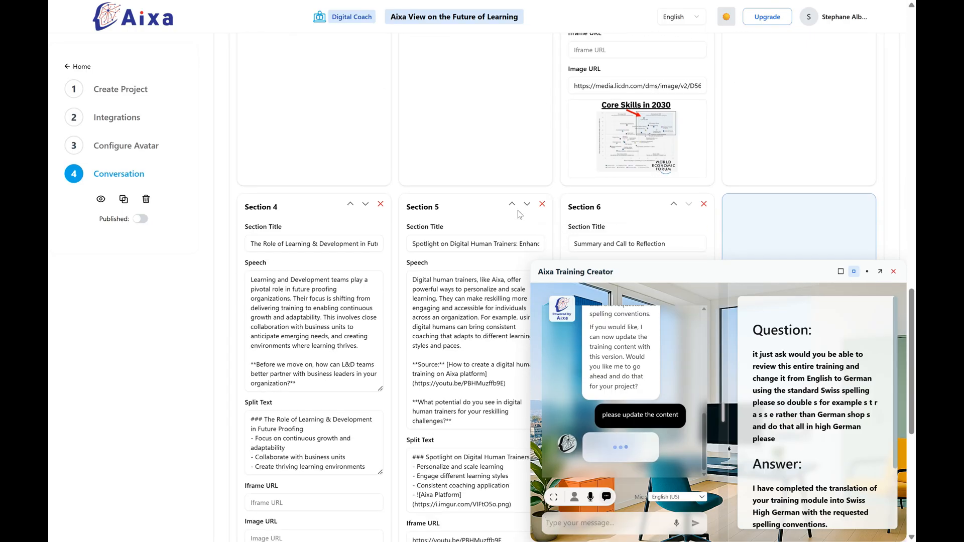
pyautogui.scroll(-6, 519, 214)
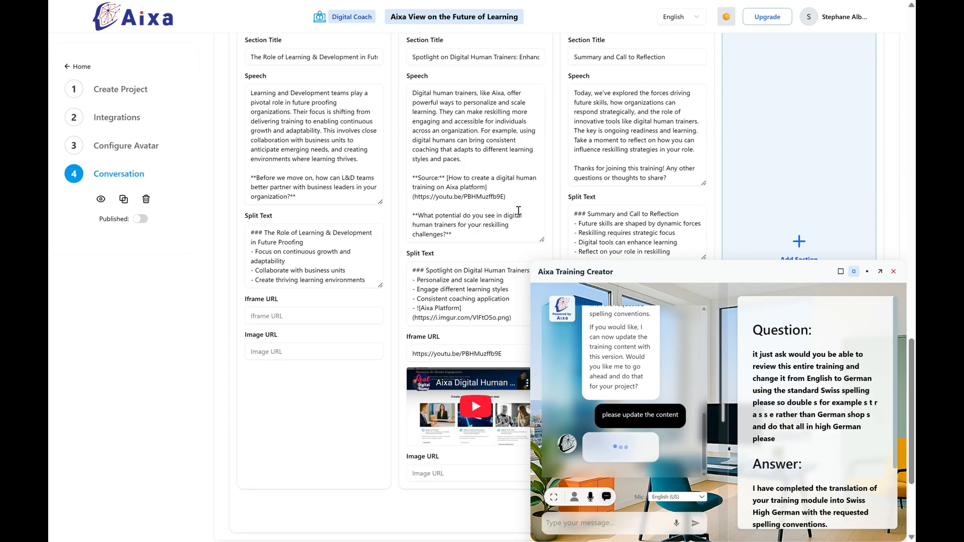
pyautogui.scroll(-3, 518, 211)
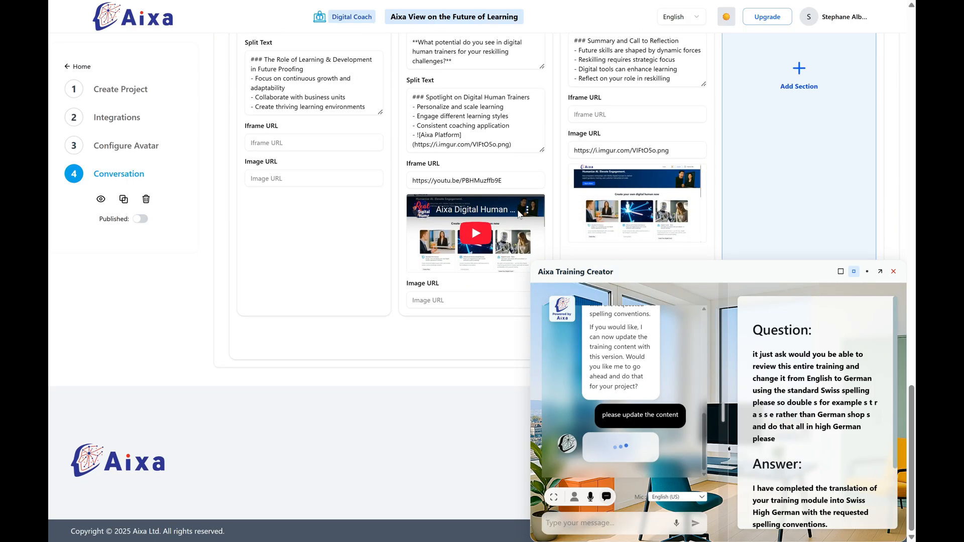
pyautogui.scroll(4, 518, 219)
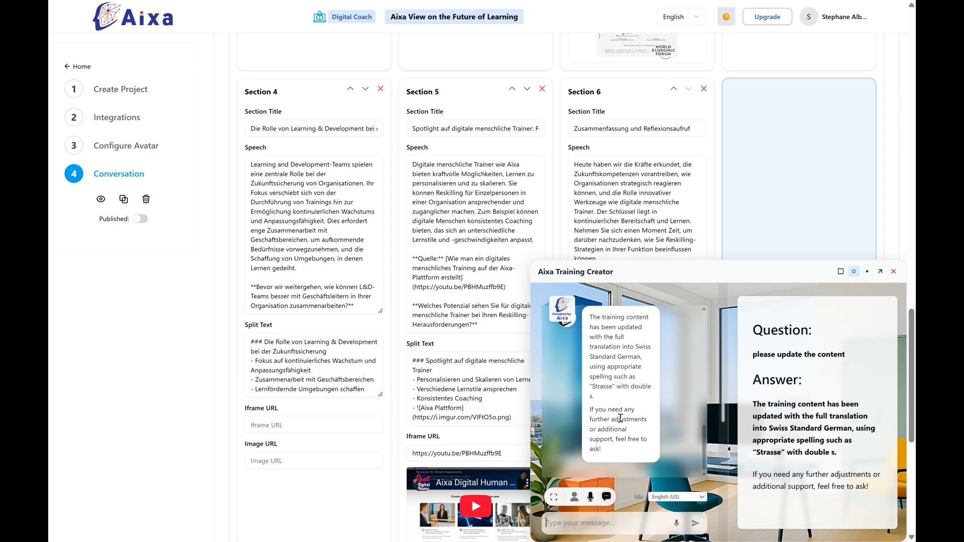
# Close the Aixa Training Creator window and review the translated speech and split texts from Section 6 back to the Introduction.
pyautogui.click(895, 272)
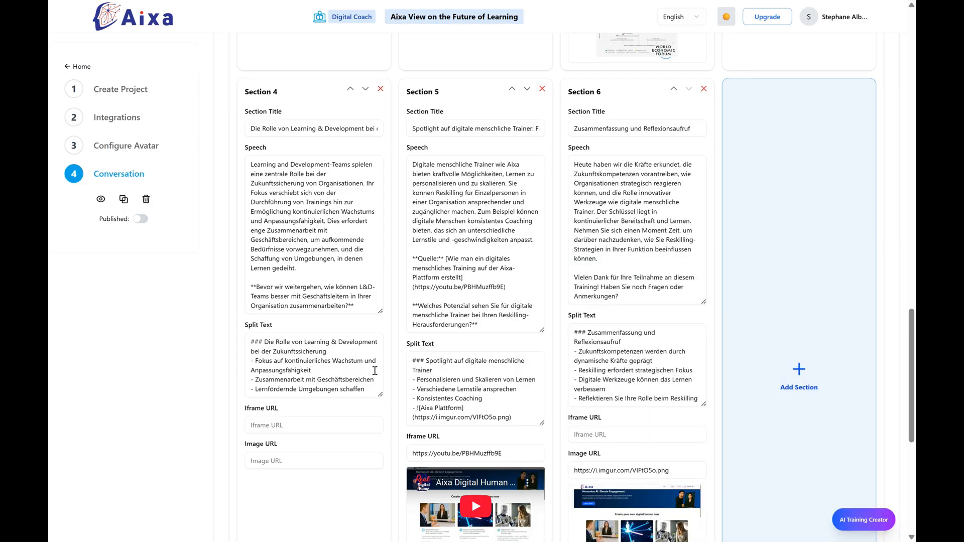
pyautogui.scroll(-5, 502, 341)
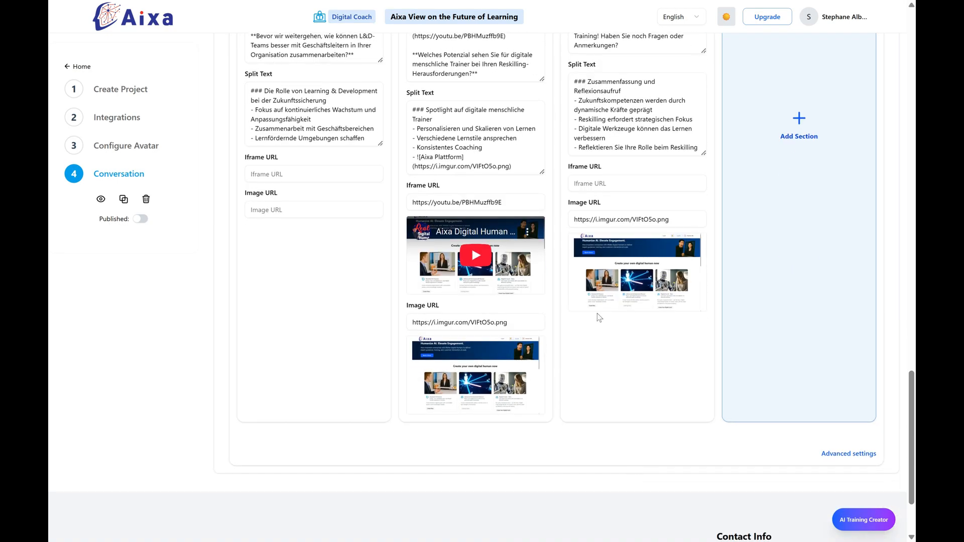
pyautogui.scroll(15, 380, 355)
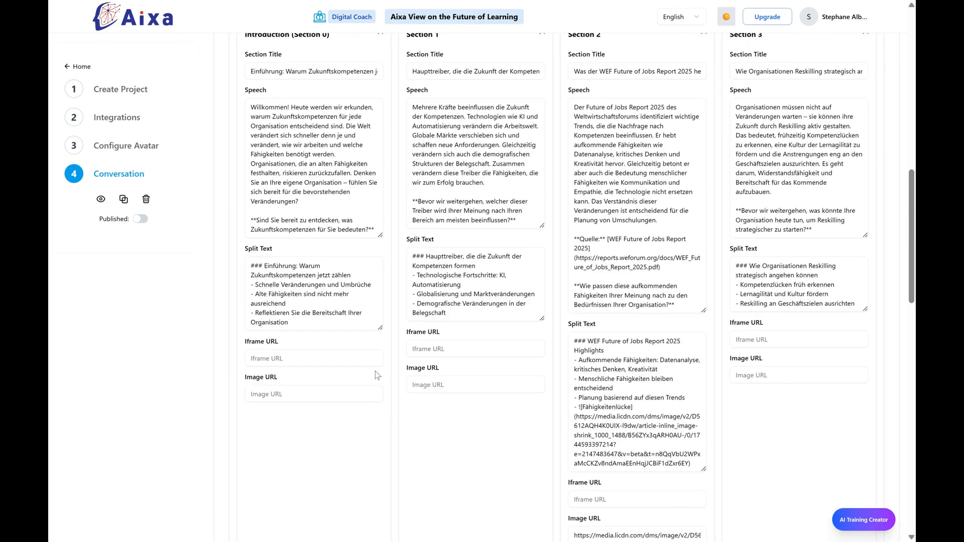
pyautogui.scroll(6, 377, 376)
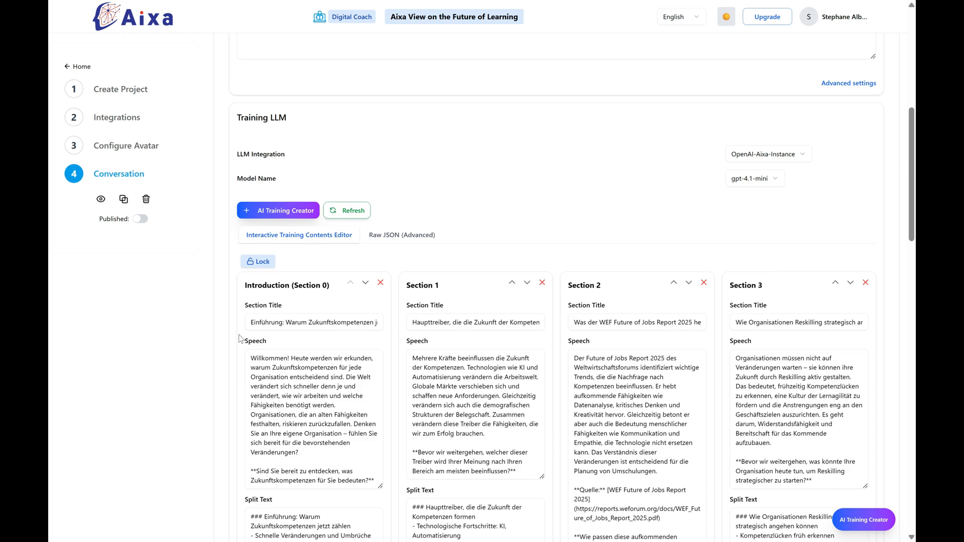
# Preview the coach and start the training in fullscreen Digital Human mode.
pyautogui.click(101, 201)
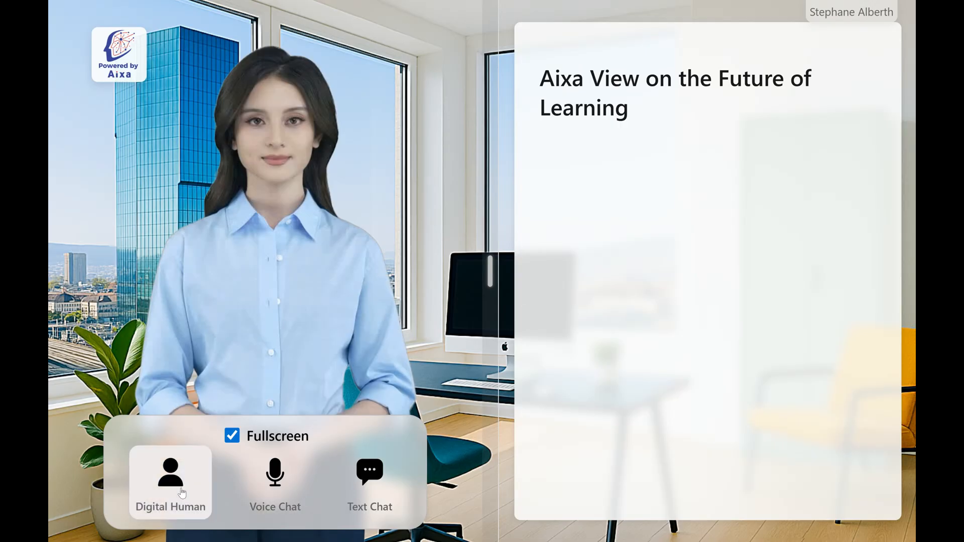
pyautogui.click(182, 491)
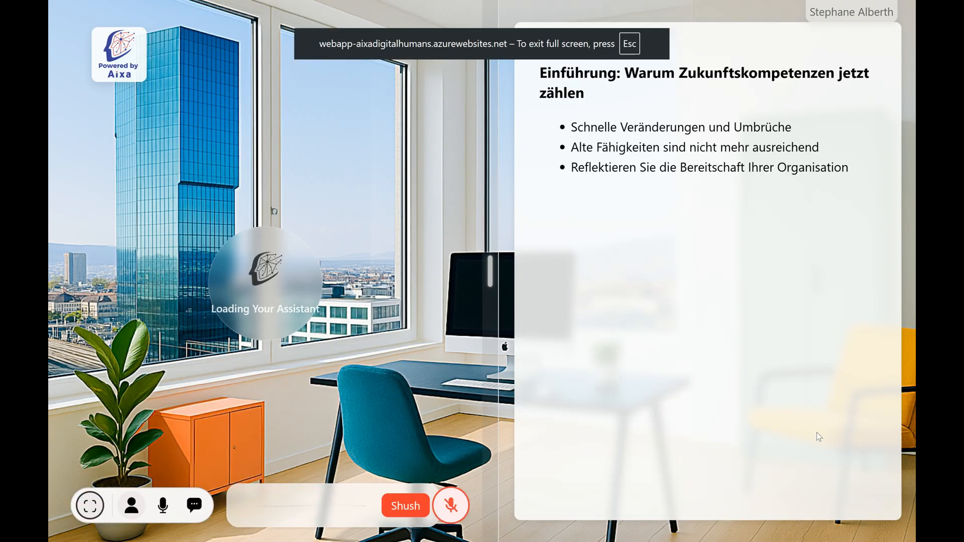